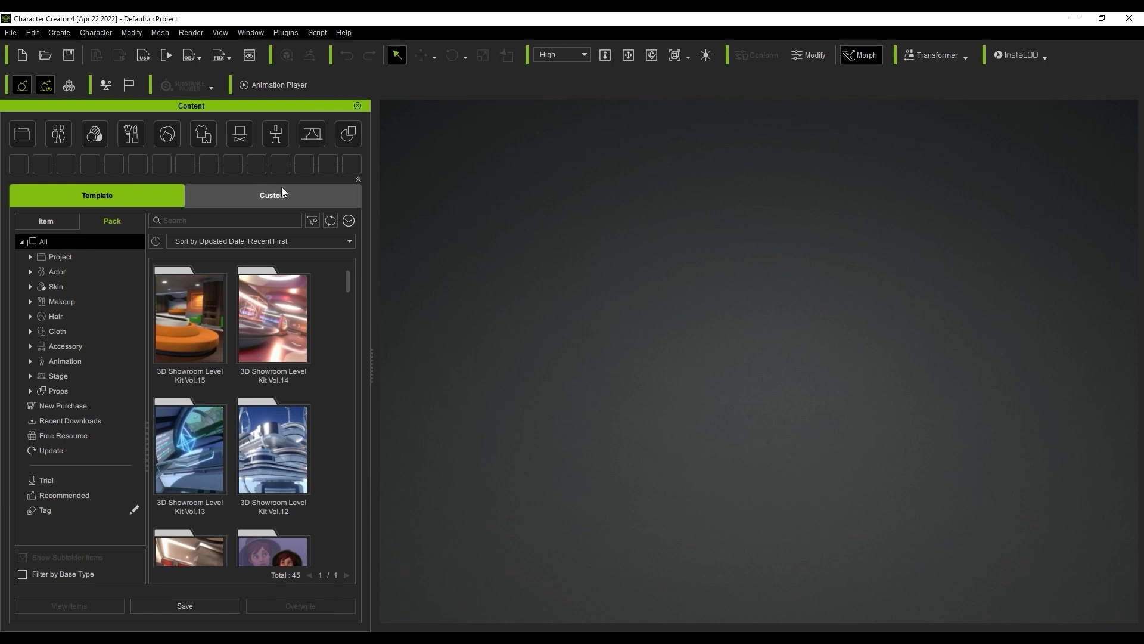
left_click(282, 204)
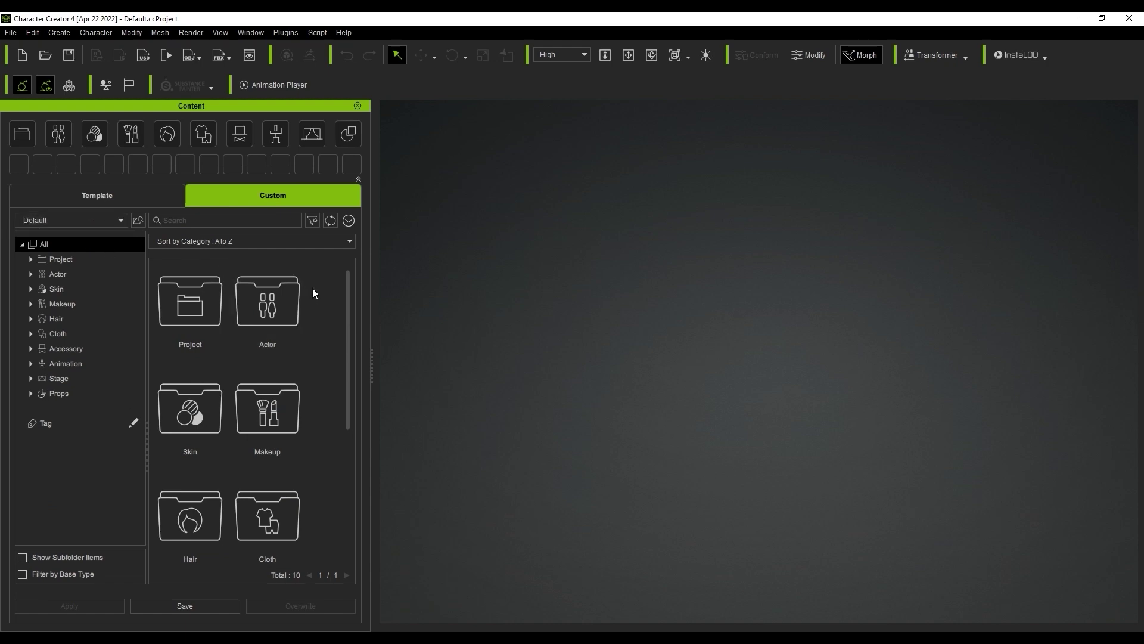
mouse_move(345, 288)
left_mouse_down()
mouse_move(356, 415)
mouse_move(356, 284)
left_mouse_up()
left_click(22, 557)
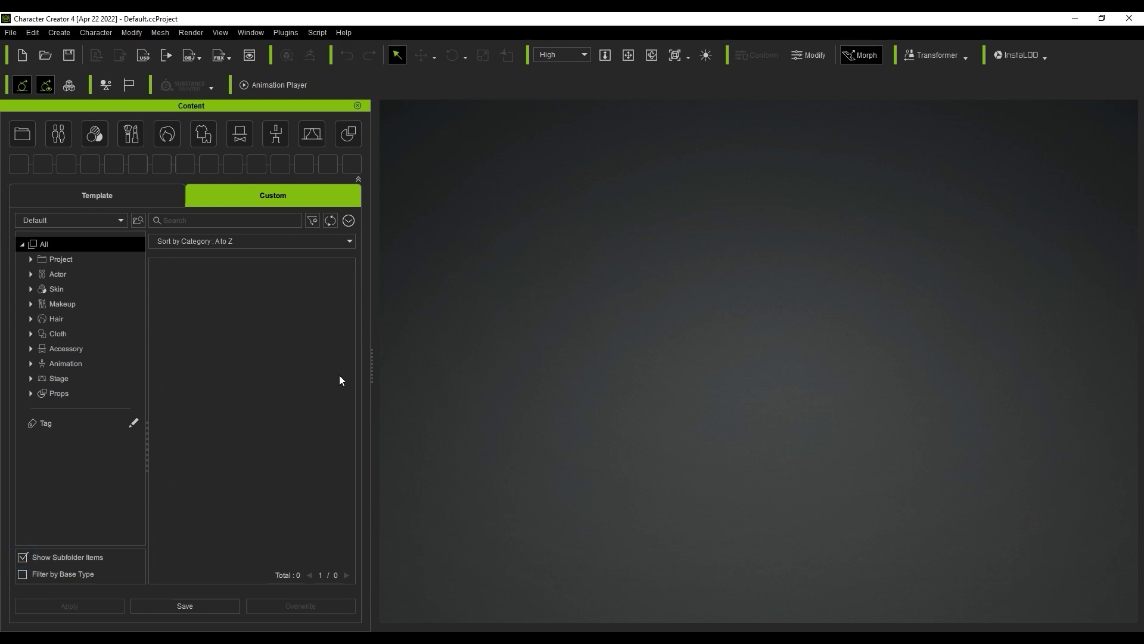
left_click(46, 556)
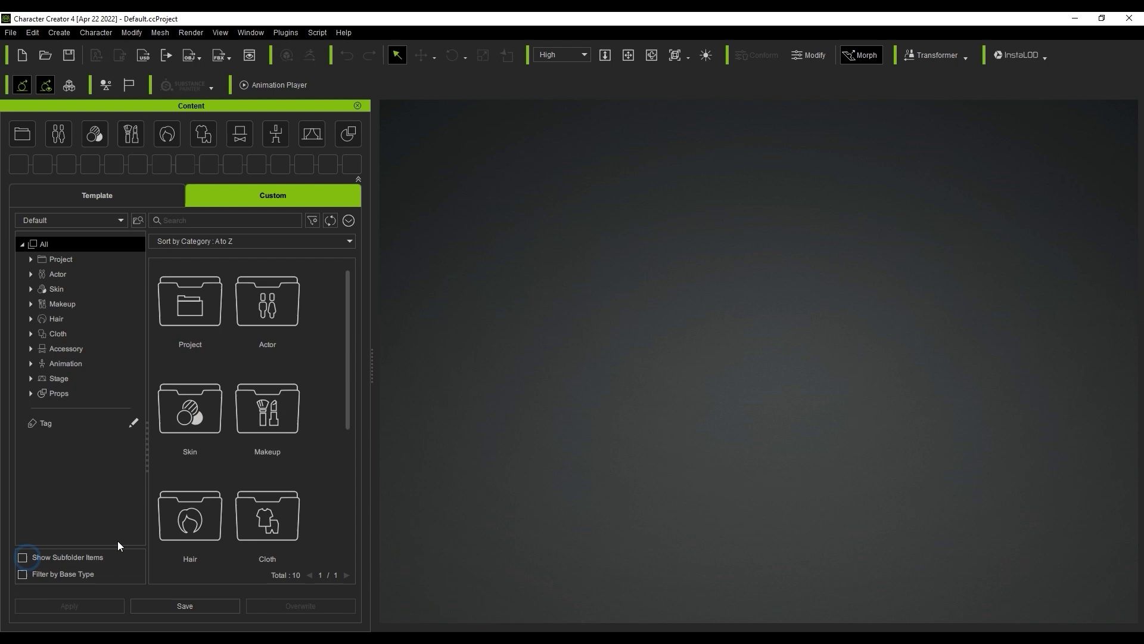
- Browse the Content folder's Joe and Manny subfolders in File Explorer
key("alt+Tab")
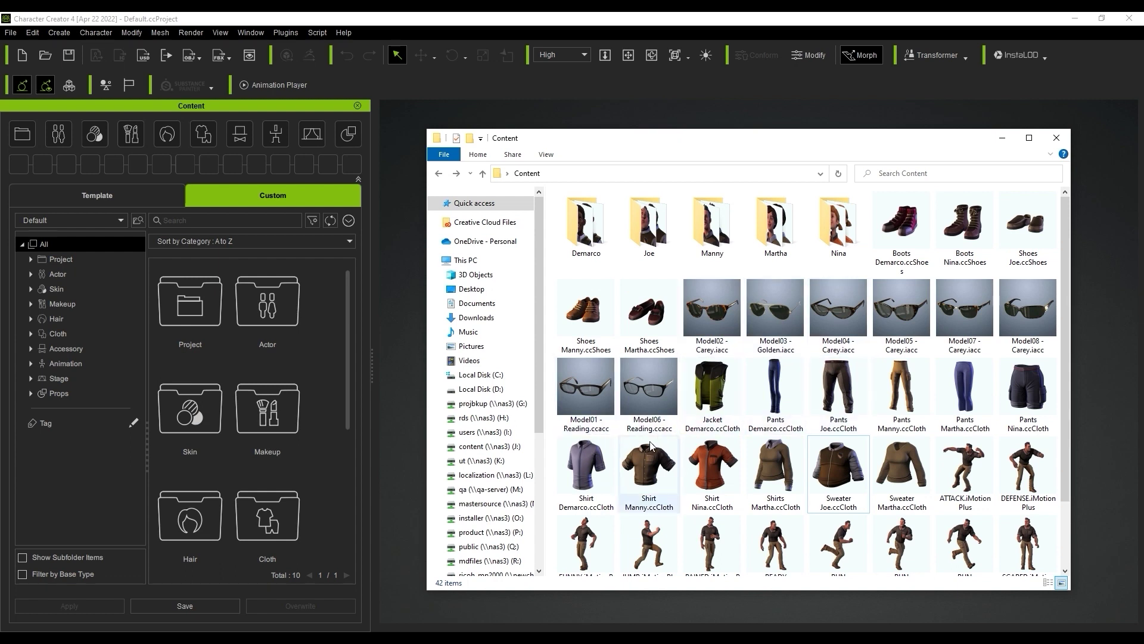
left_click(862, 466)
scroll(954, 429, "down", 3)
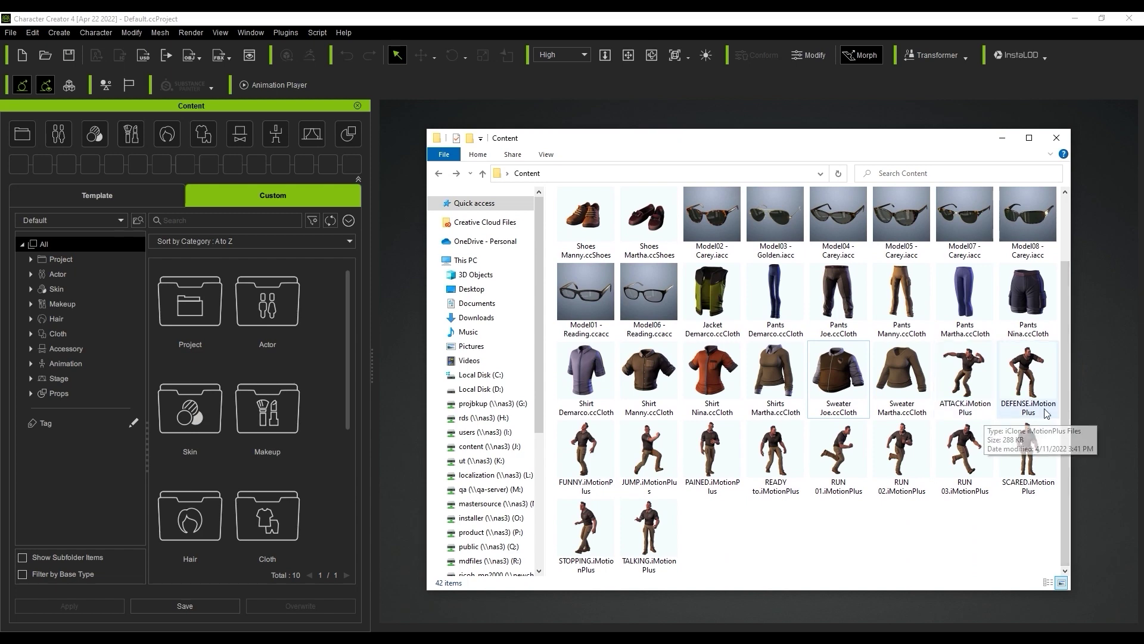
scroll(1060, 356, "up", 1)
scroll(1055, 321, "up", 1)
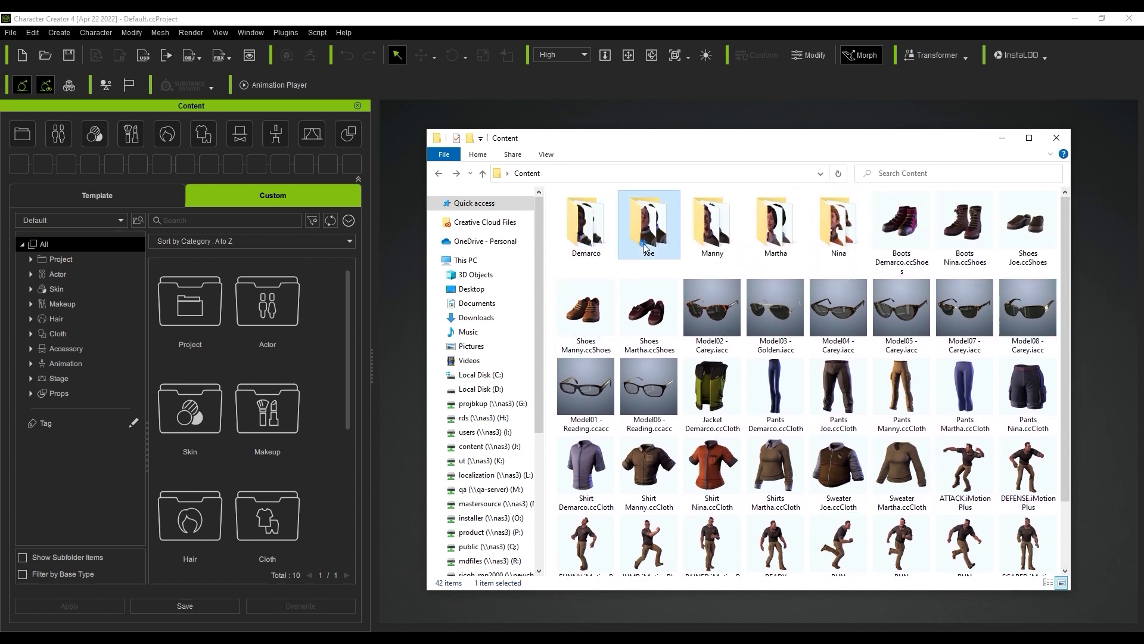
double_click(650, 218)
left_click(439, 173)
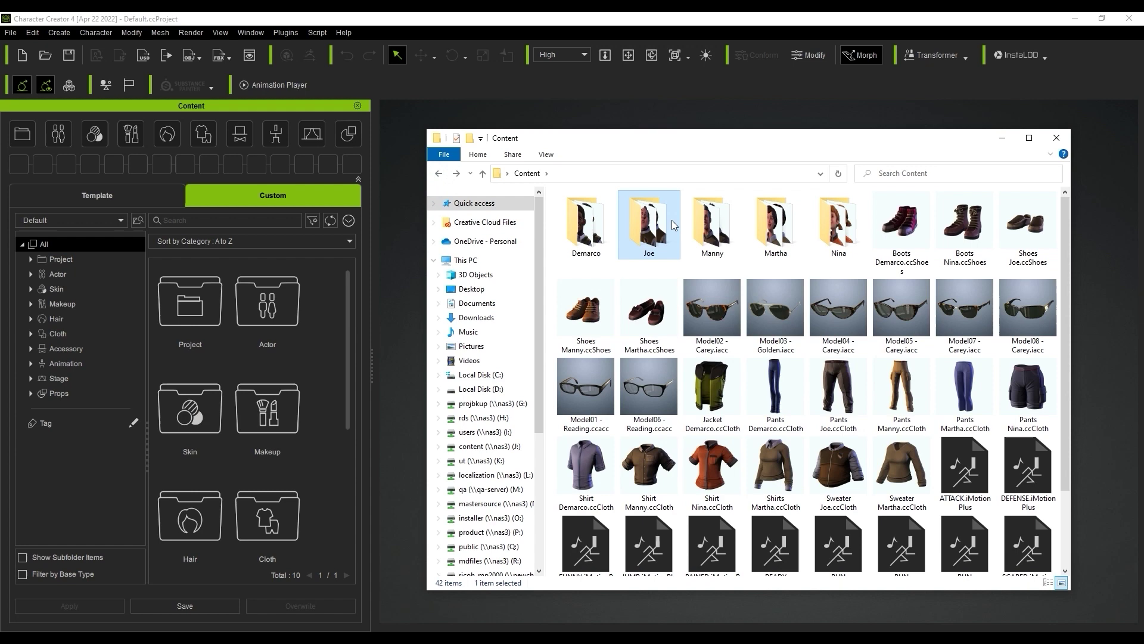
double_click(705, 230)
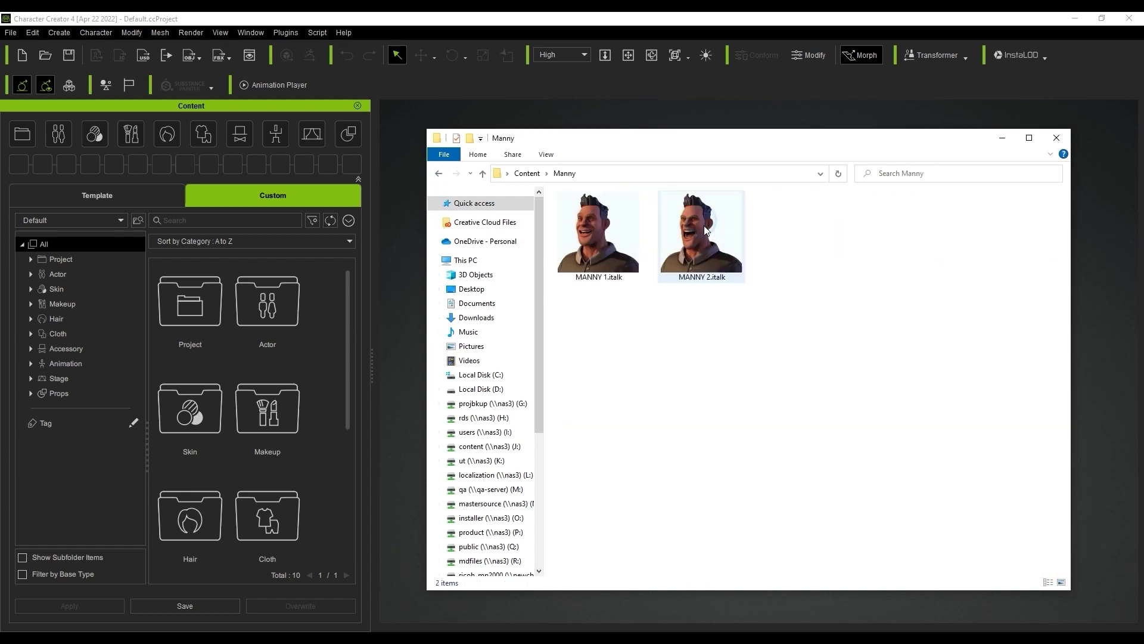
left_click(438, 173)
- Select all 42 Content folder items and drag them into CC4's Custom library
left_click(590, 226)
key("ctrl+a")
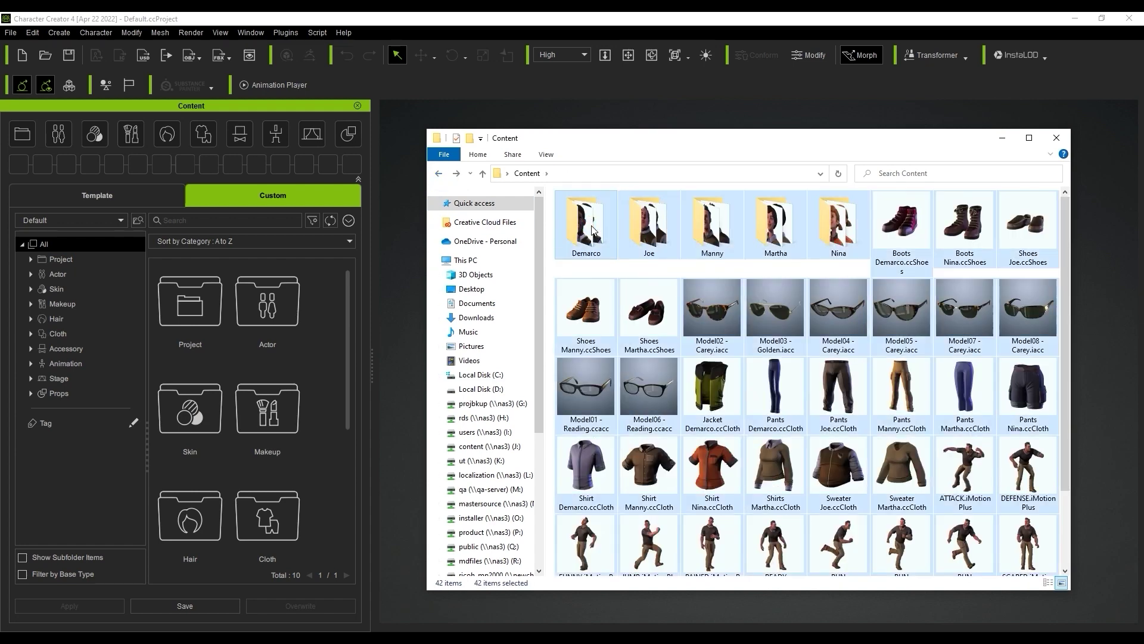
left_click_drag(585, 229, 327, 302)
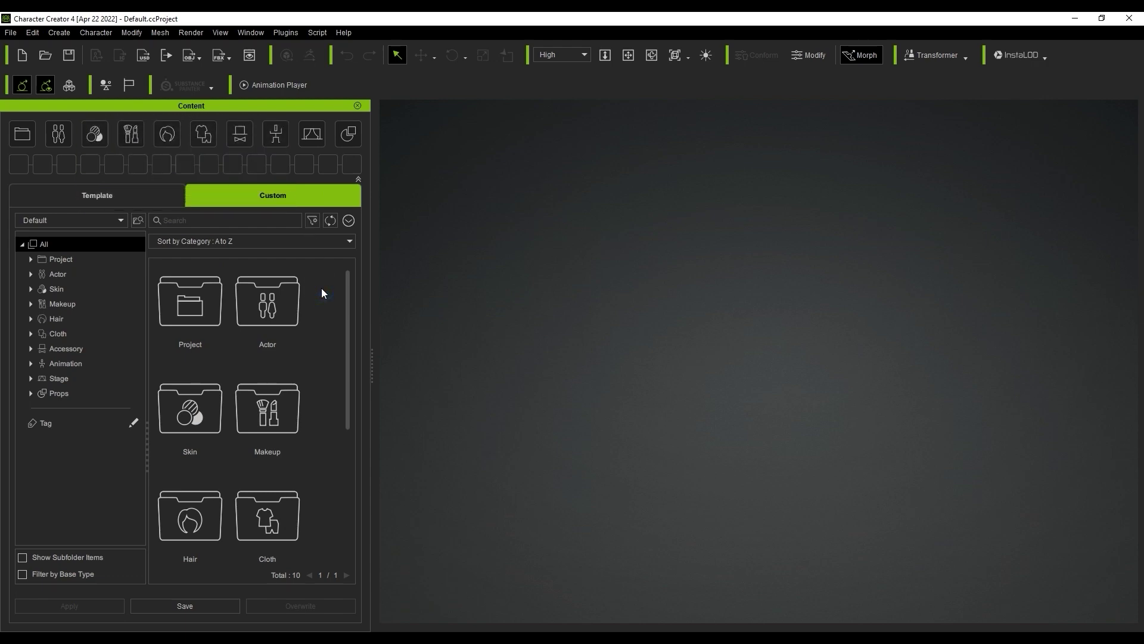
- Open the Cloth > Others category to view the imported clothing
left_click_drag(346, 313, 342, 367)
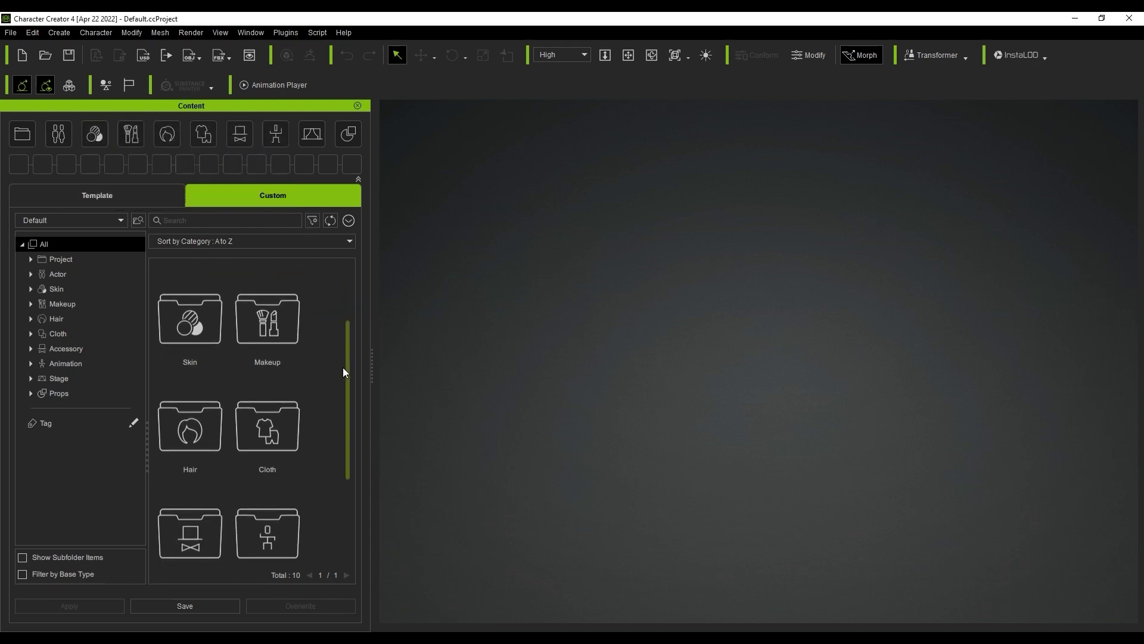
double_click(281, 434)
left_click_drag(348, 411, 342, 501)
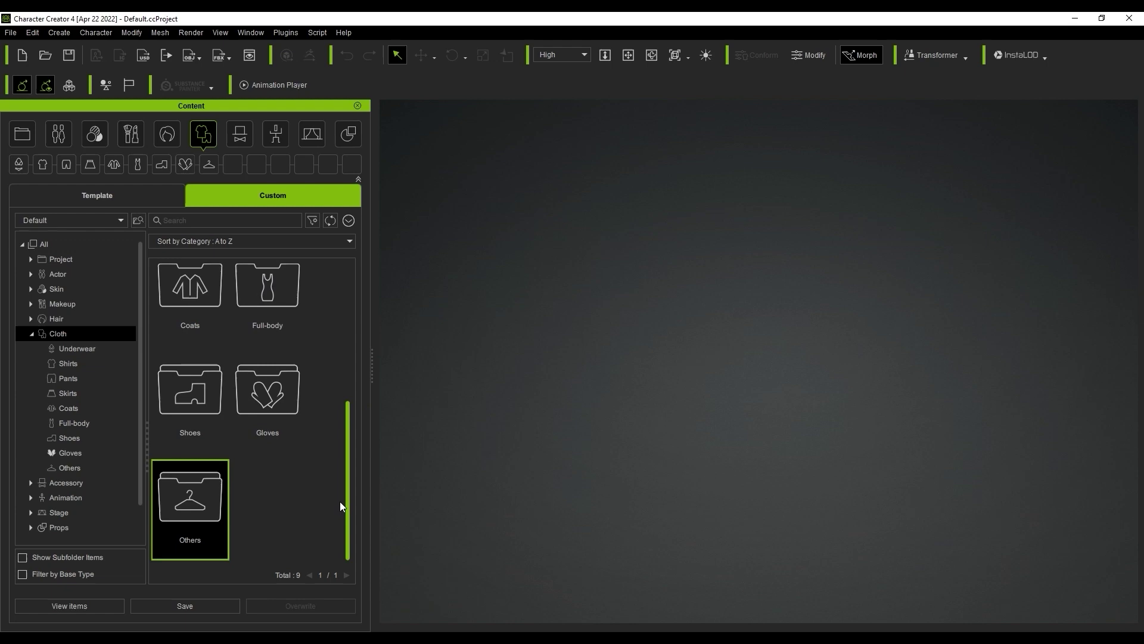
double_click(198, 513)
left_click_drag(350, 398, 344, 527)
- Move the two sweaters and four shirts into the Shirts category
left_click(282, 424)
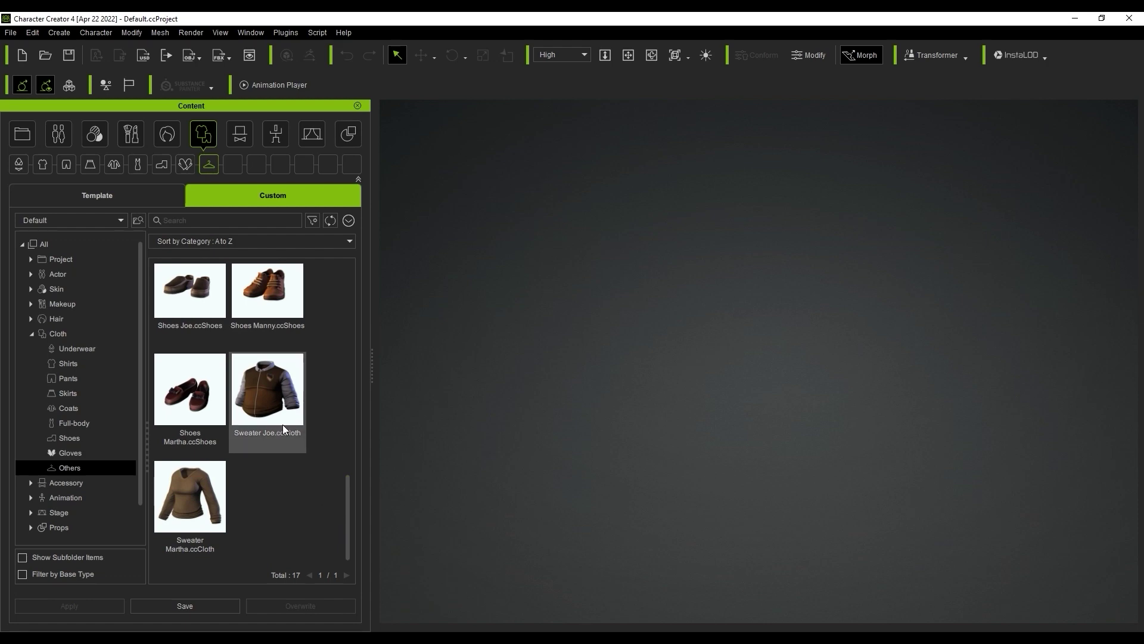
left_click(191, 504, "ctrl")
left_click_drag(191, 504, 81, 363)
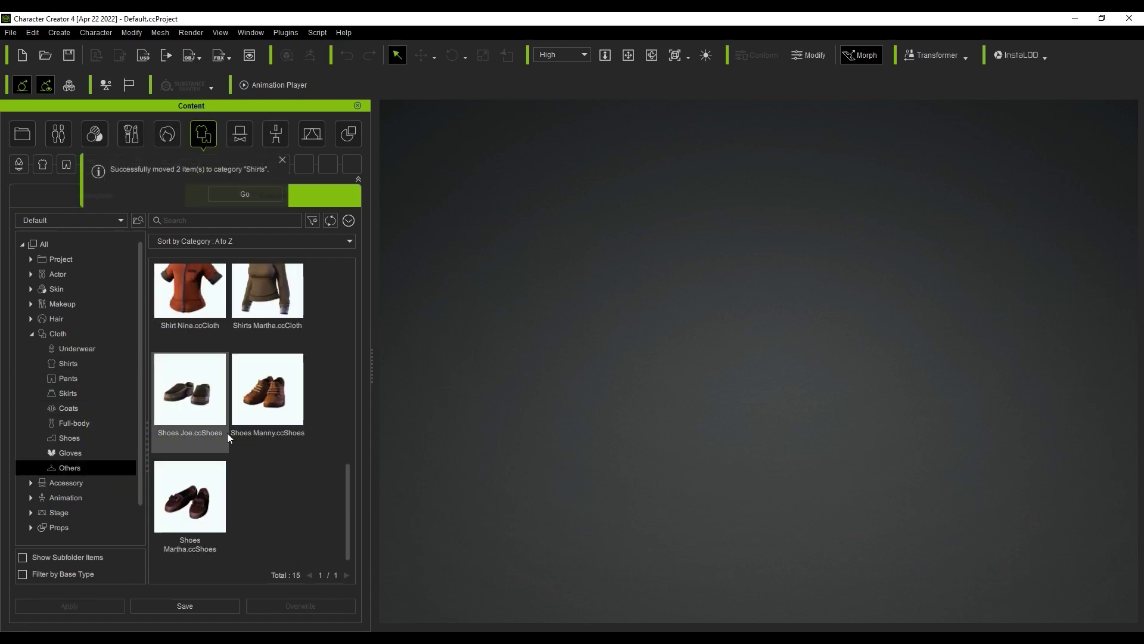
left_click_drag(349, 489, 359, 448)
left_click(267, 477)
left_click(190, 376, "shift")
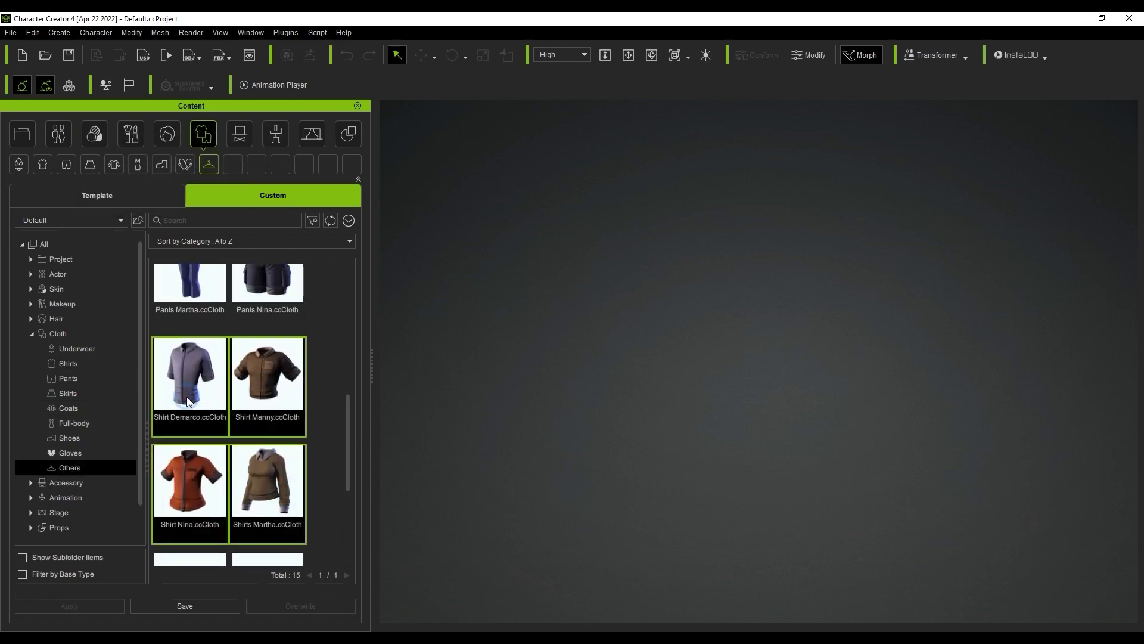
left_click_drag(189, 375, 78, 364)
- Move the Joe, Manny and Martha shoes into Shoes, then show All categories
left_click(189, 388)
left_click(190, 496, "ctrl")
left_click(267, 388, "ctrl")
left_click_drag(267, 389, 77, 437)
left_click(289, 487)
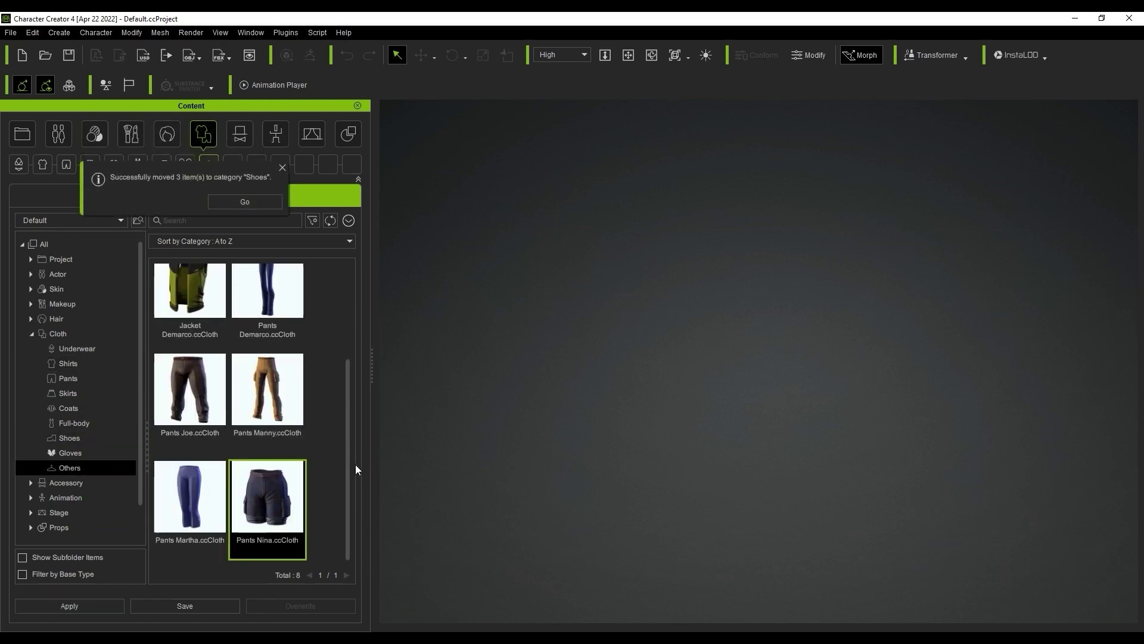
left_click(59, 246)
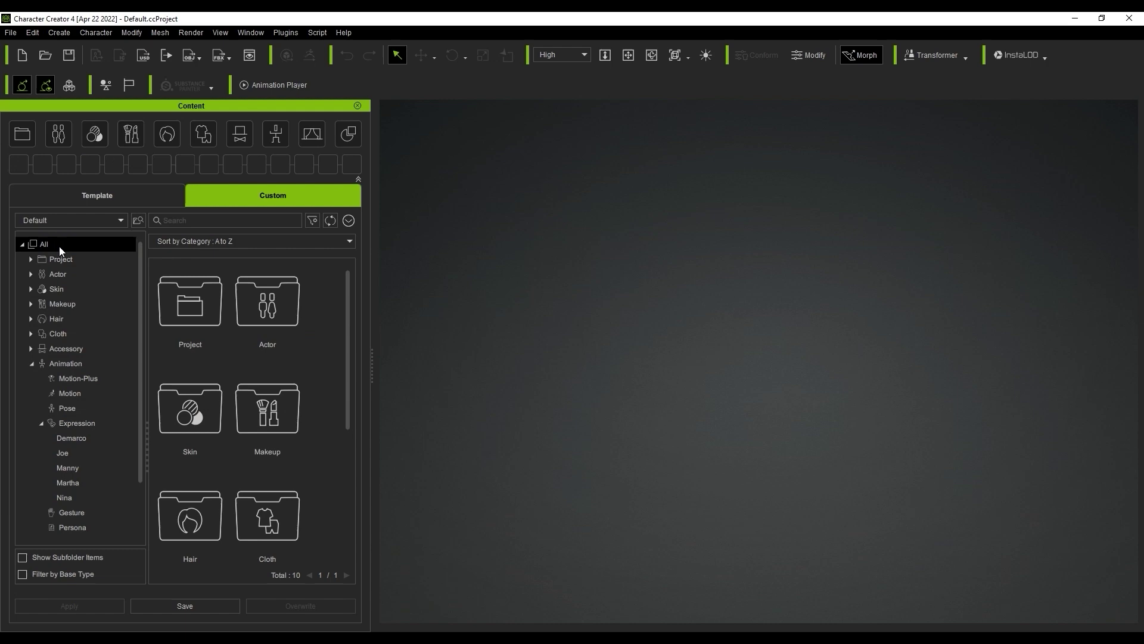
- Turn on Show Subfolder Items so all 47 custom items list together
left_click(29, 559)
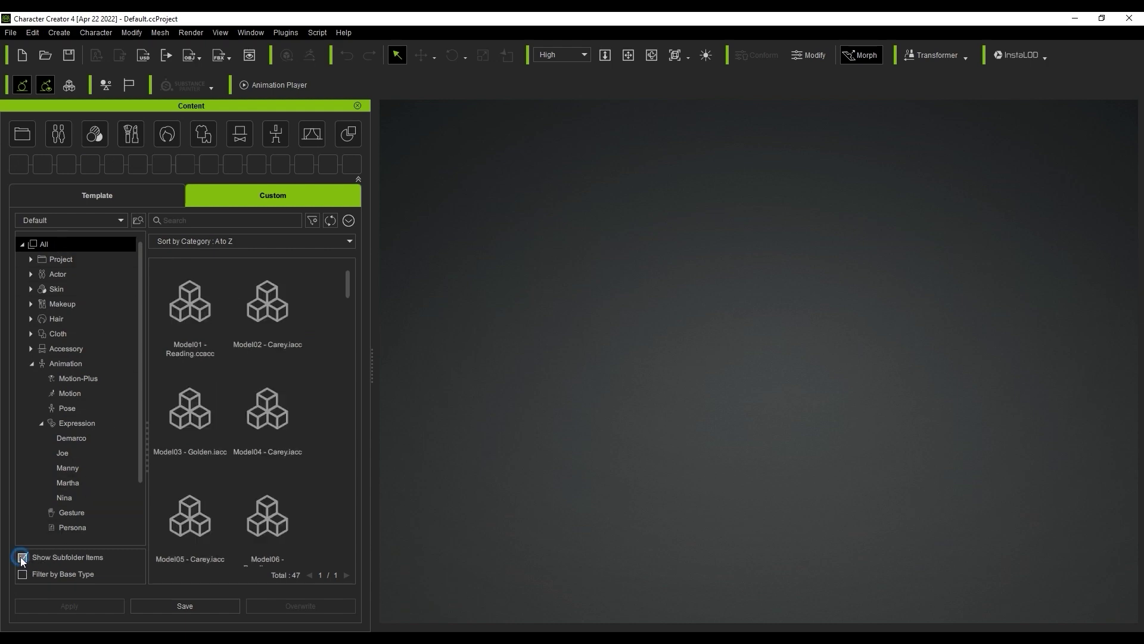
mouse_move(344, 281)
left_mouse_down()
mouse_move(349, 535)
mouse_move(346, 279)
left_mouse_up()
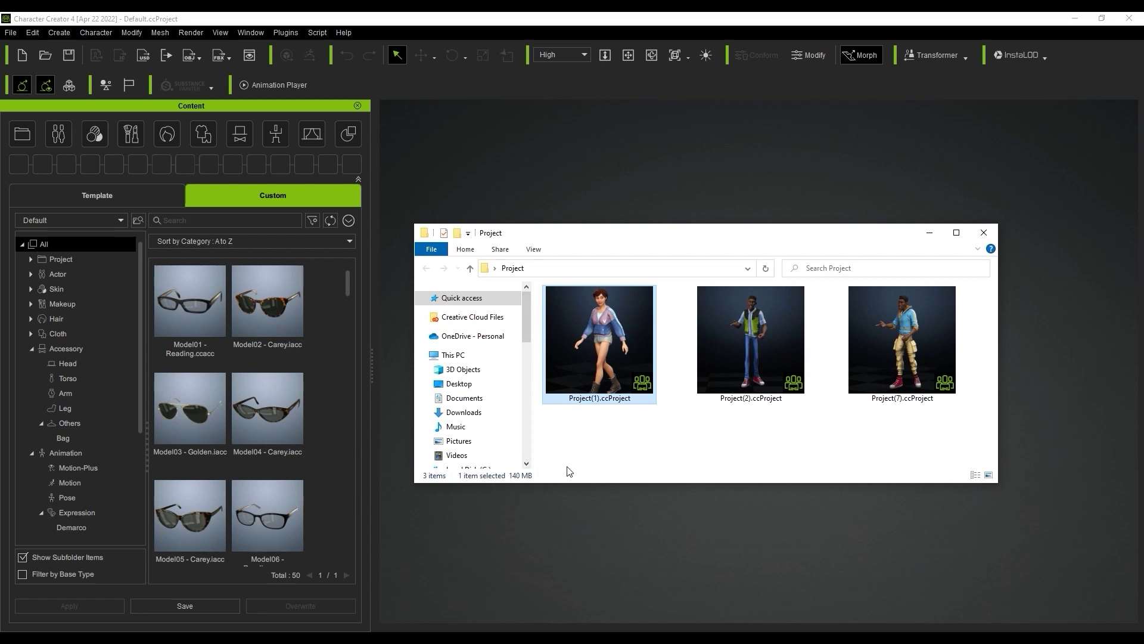
- Cut the three .ccProject files in File Explorer
left_click(599, 456)
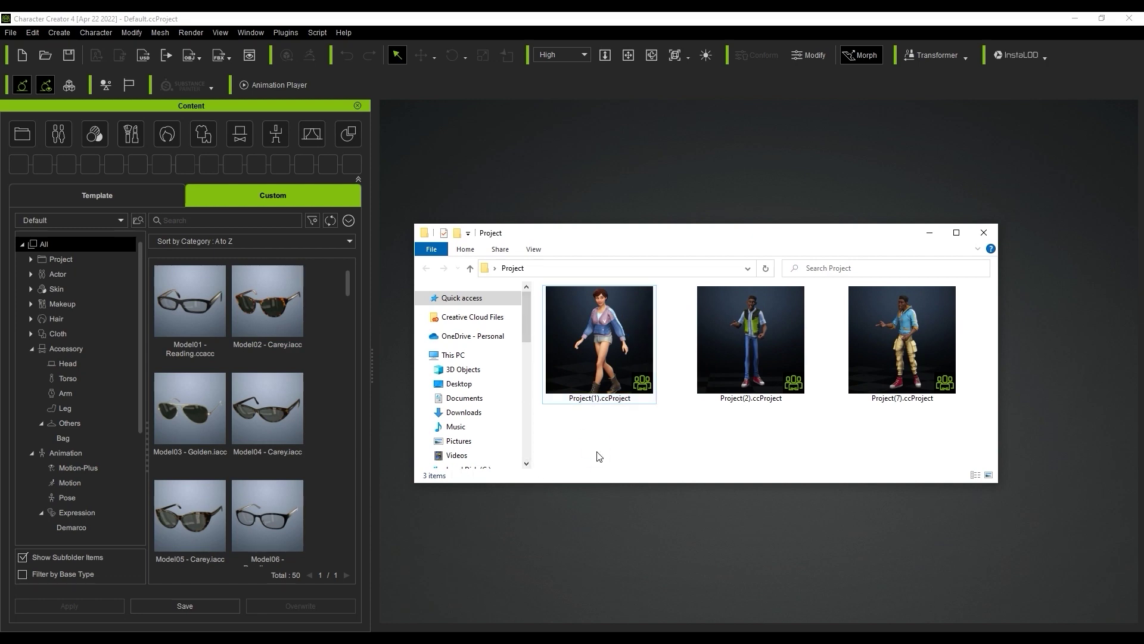
left_click_drag(936, 444, 587, 287)
right_click(585, 311)
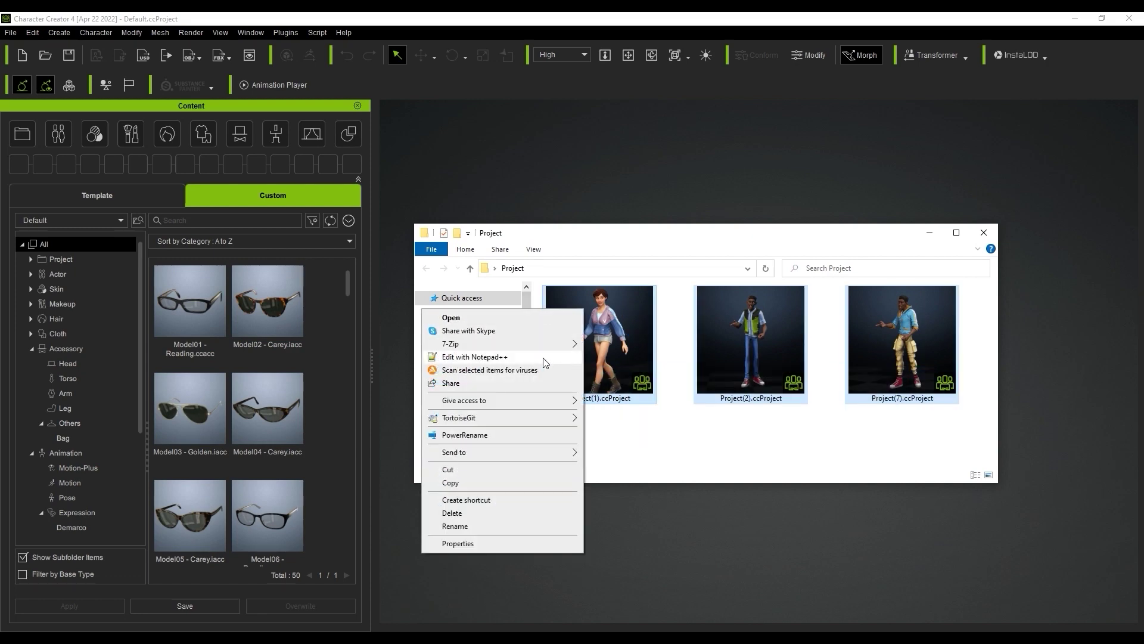
left_click(466, 471)
- Paste the projects into the CC Project folder on disk and load Project(1) into the scene
left_click(330, 357)
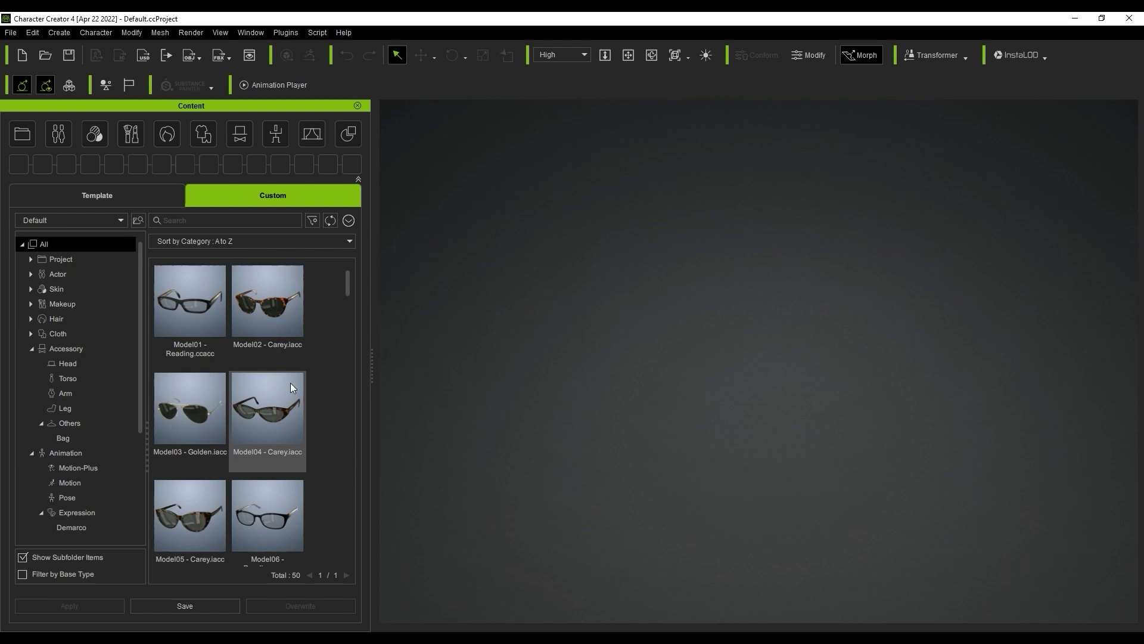
left_click(31, 259)
left_click(59, 272)
right_click(186, 292)
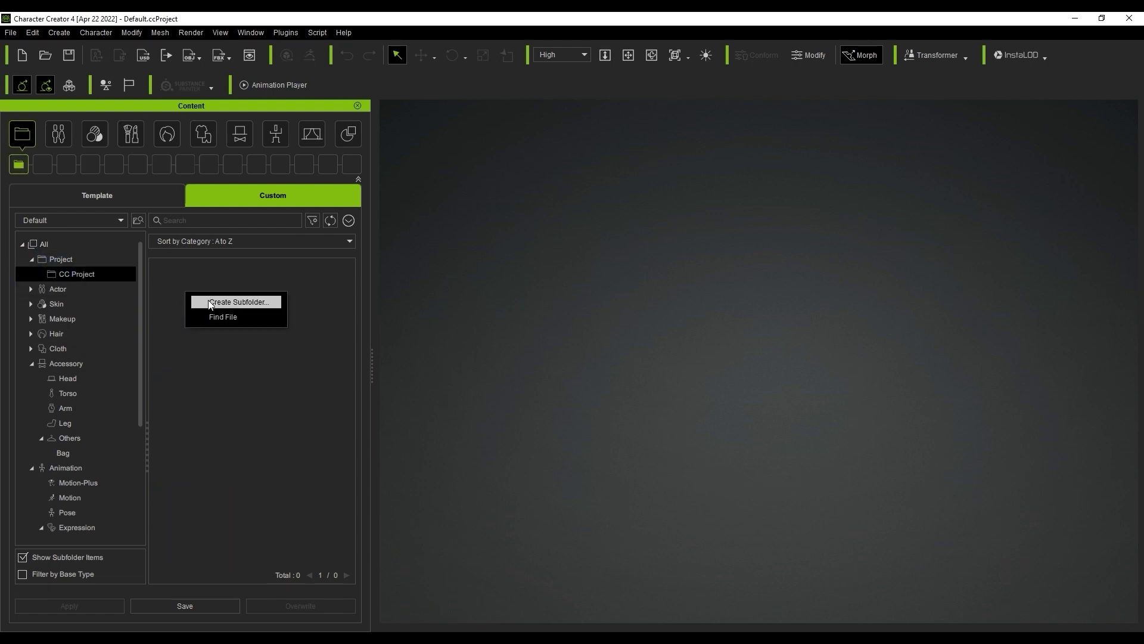
left_click(198, 319)
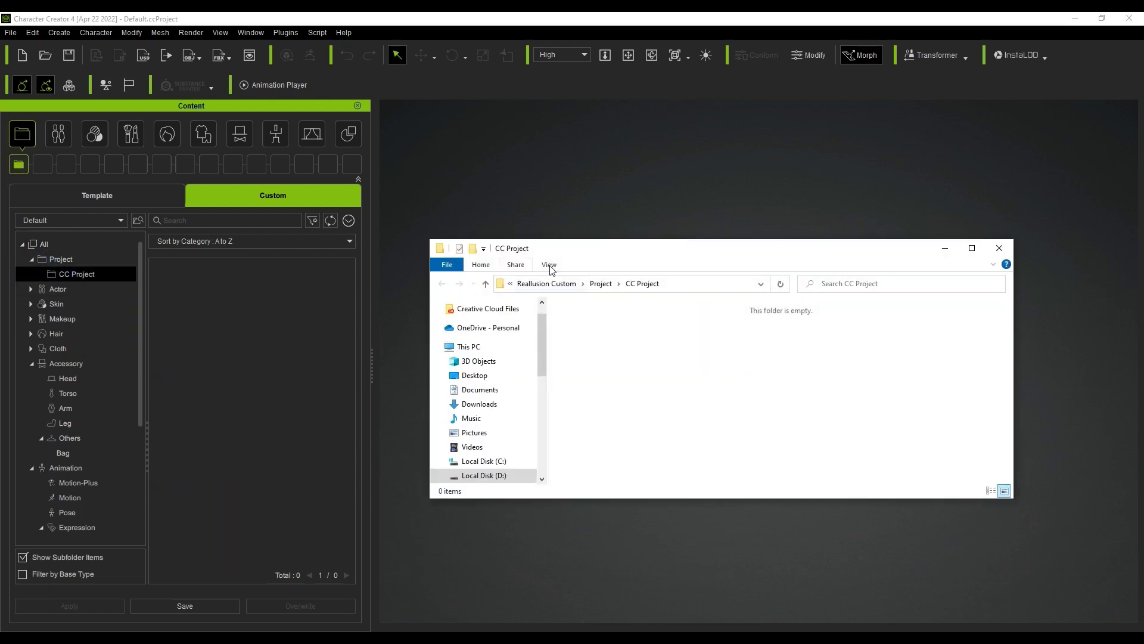
right_click(655, 348)
left_click(653, 425)
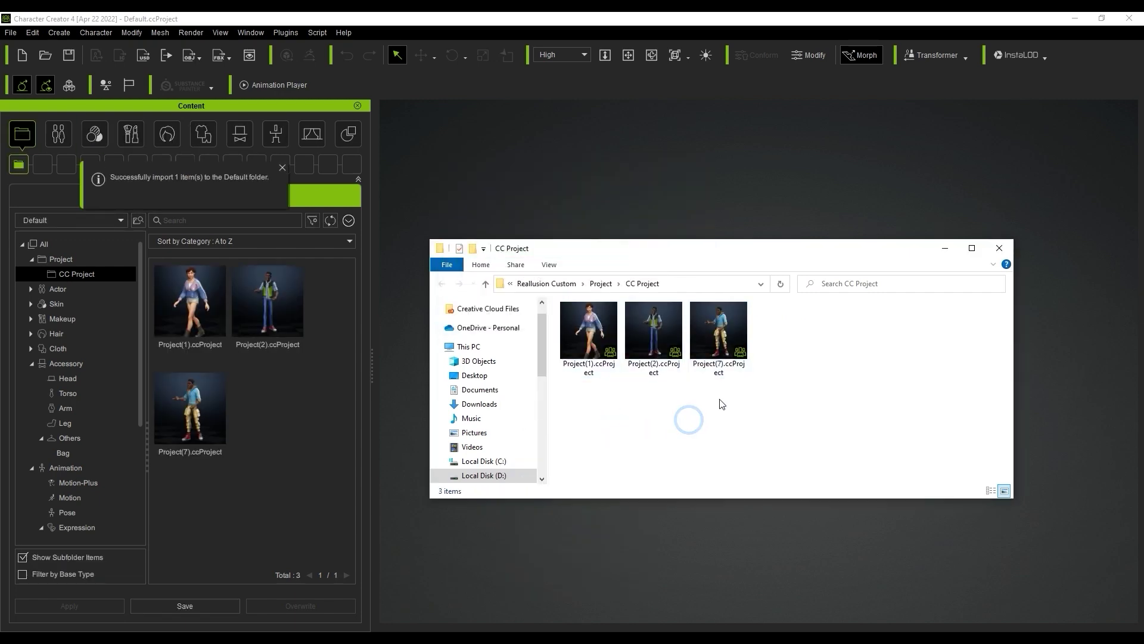
left_click(341, 411)
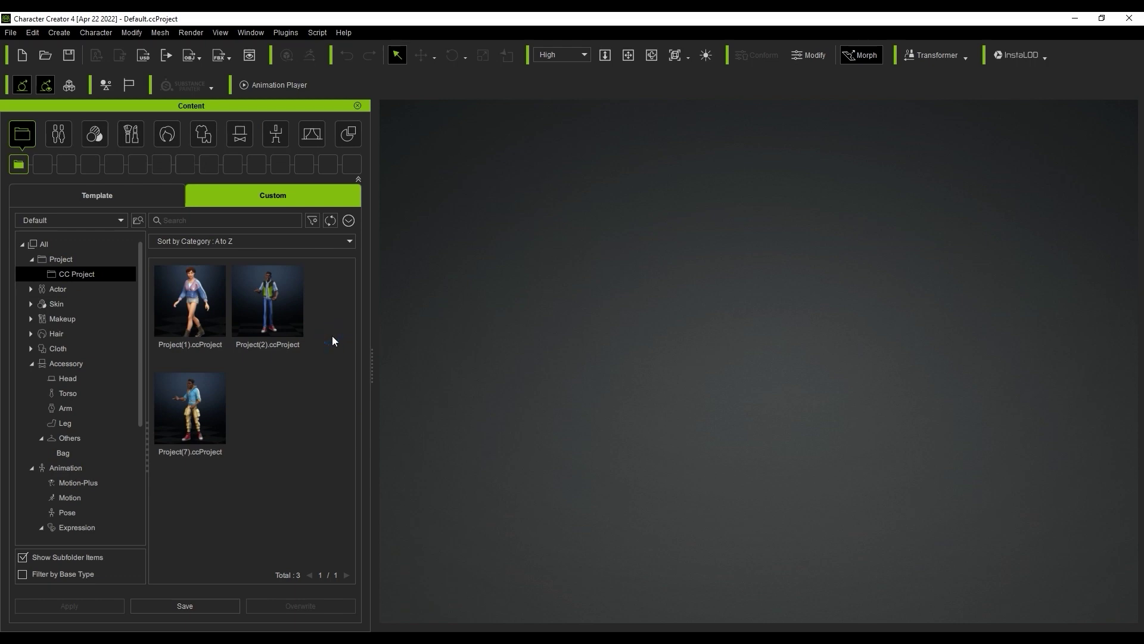
double_click(190, 309)
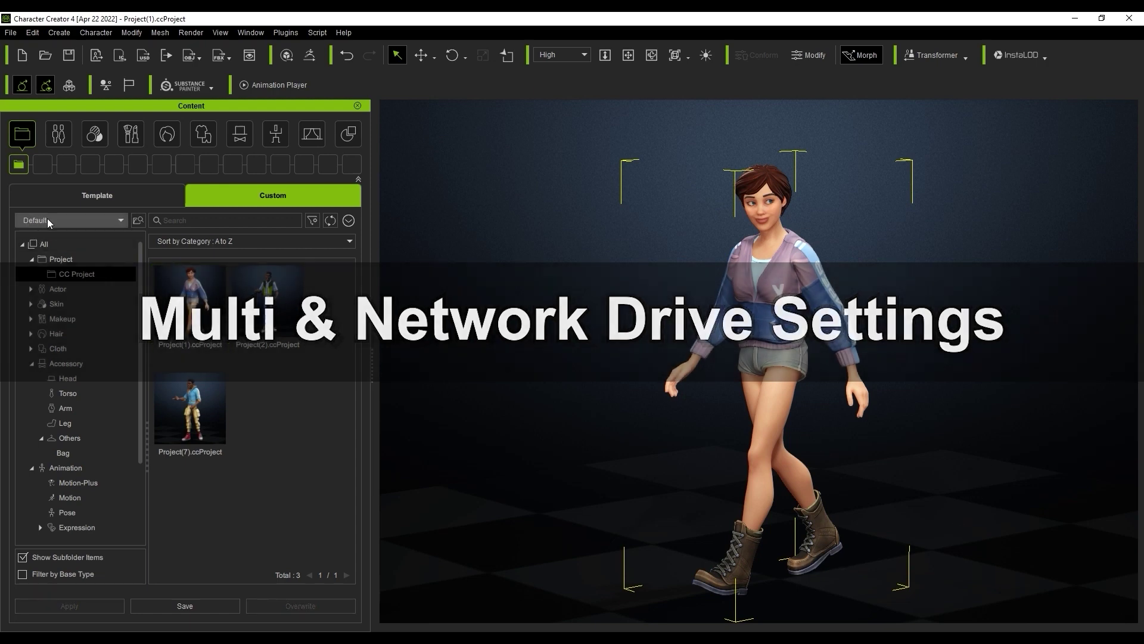
- Add C:\Project-1 as a new custom content folder and confirm the Settings with OK
left_click(350, 220)
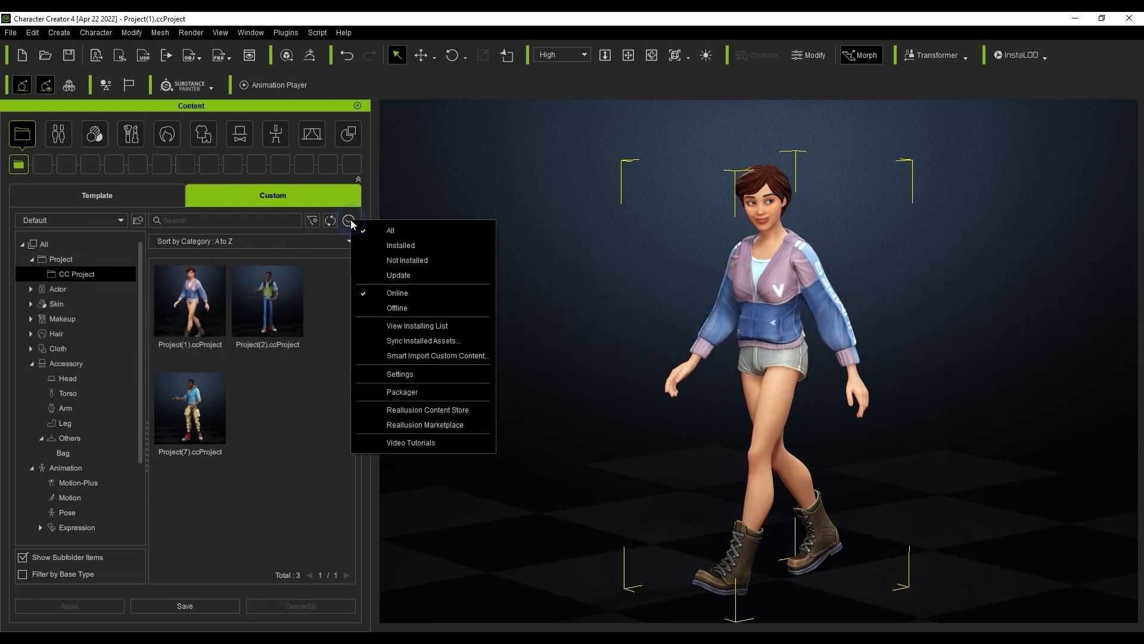
left_click(390, 376)
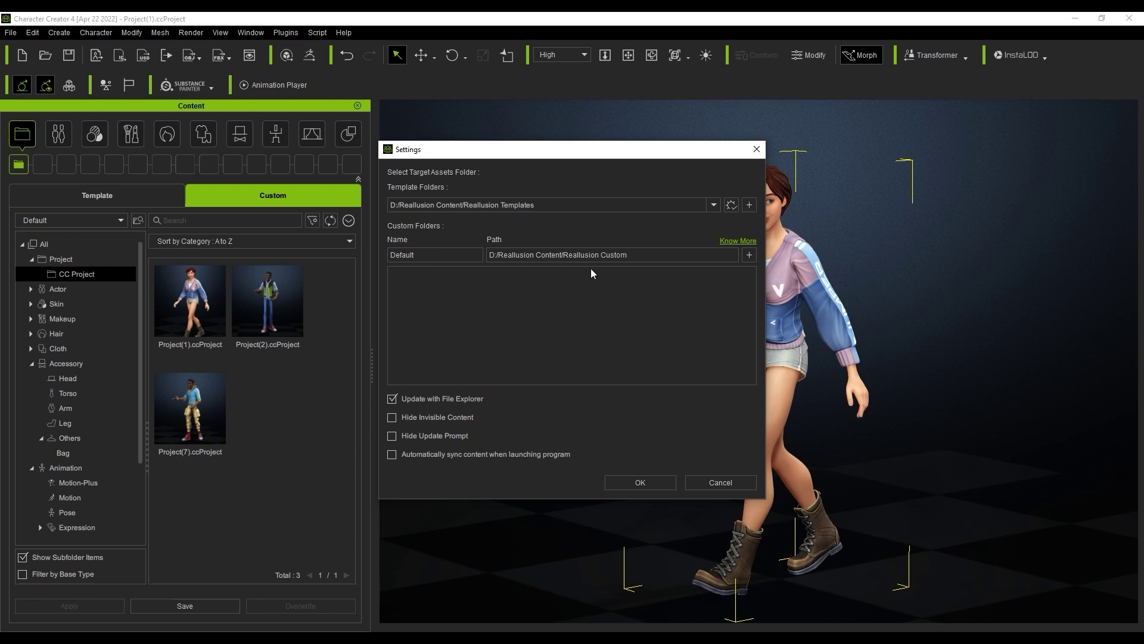
left_click(748, 257)
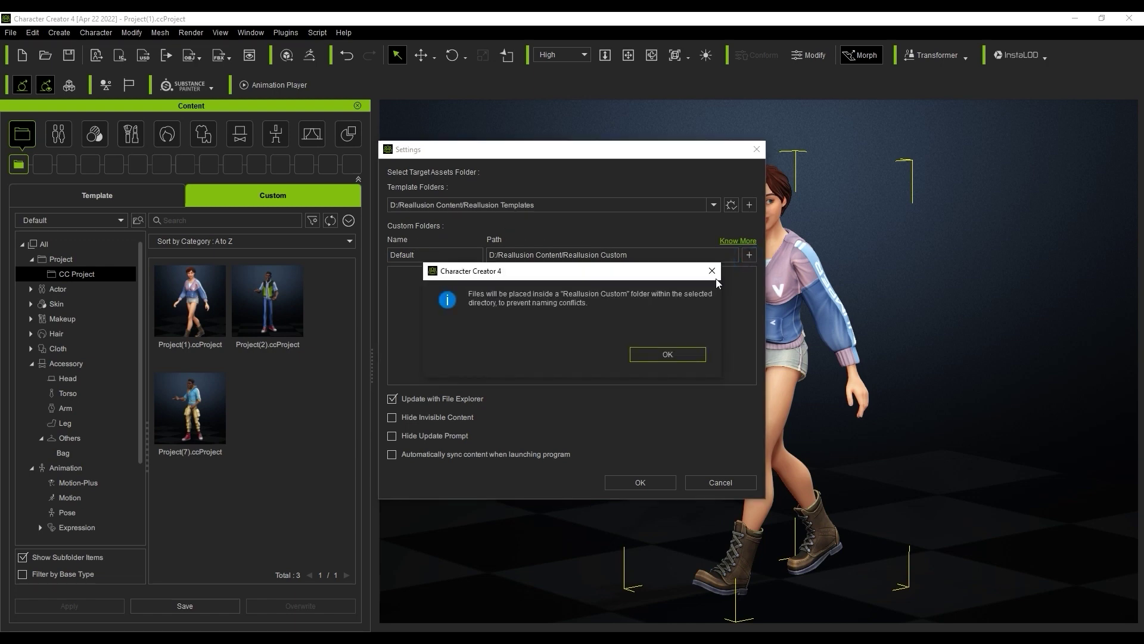
left_click(689, 350)
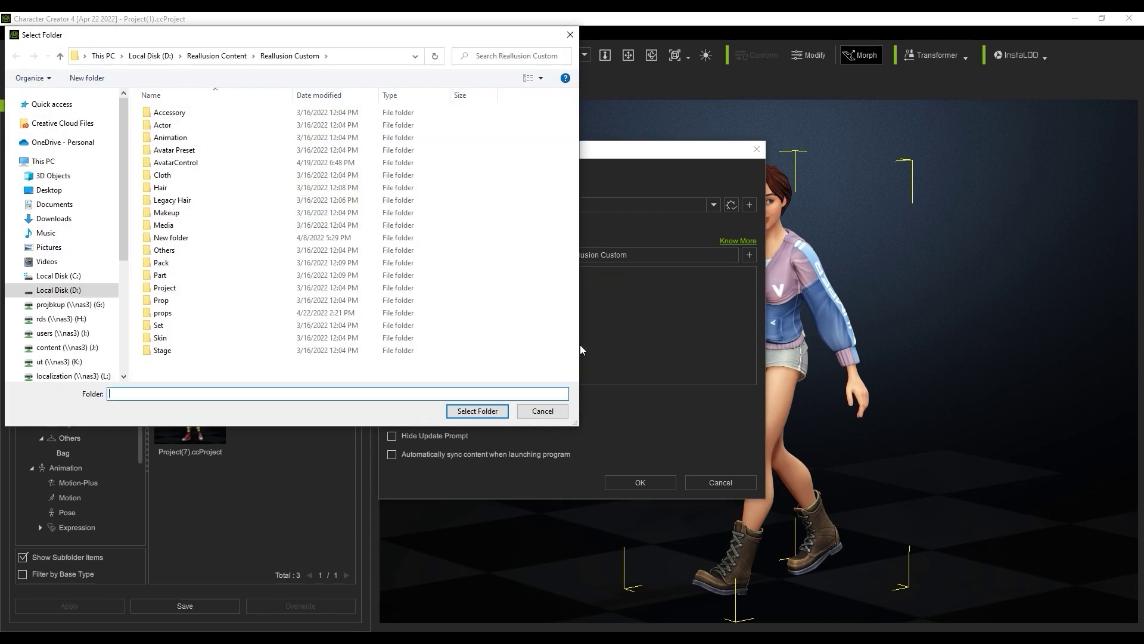
left_click(360, 56)
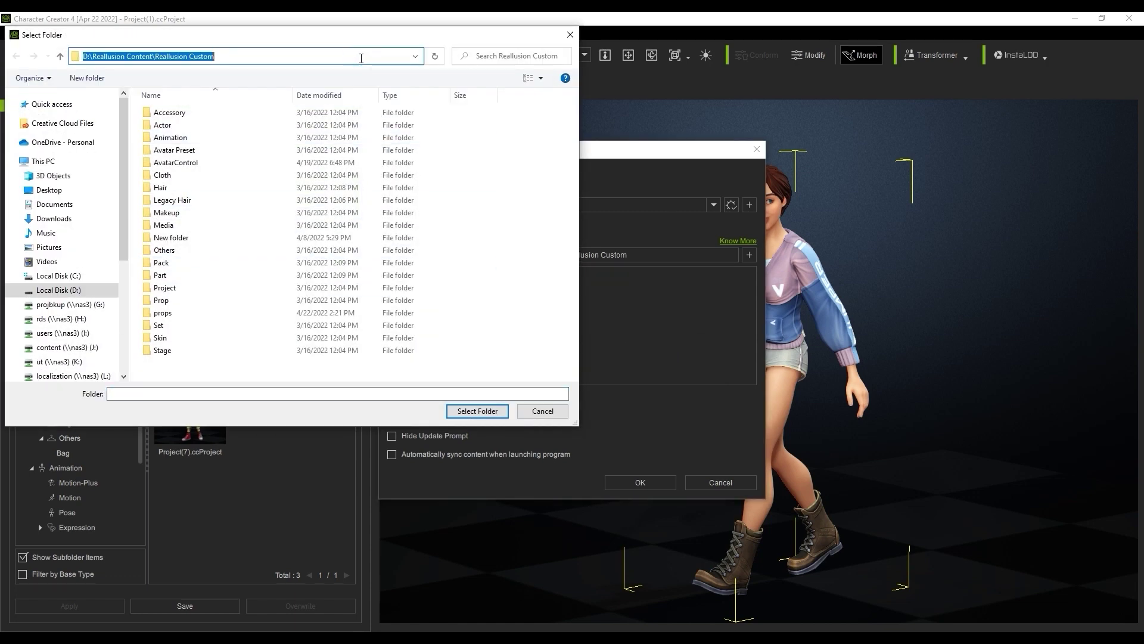
type("C:\\Project-1")
key("Return")
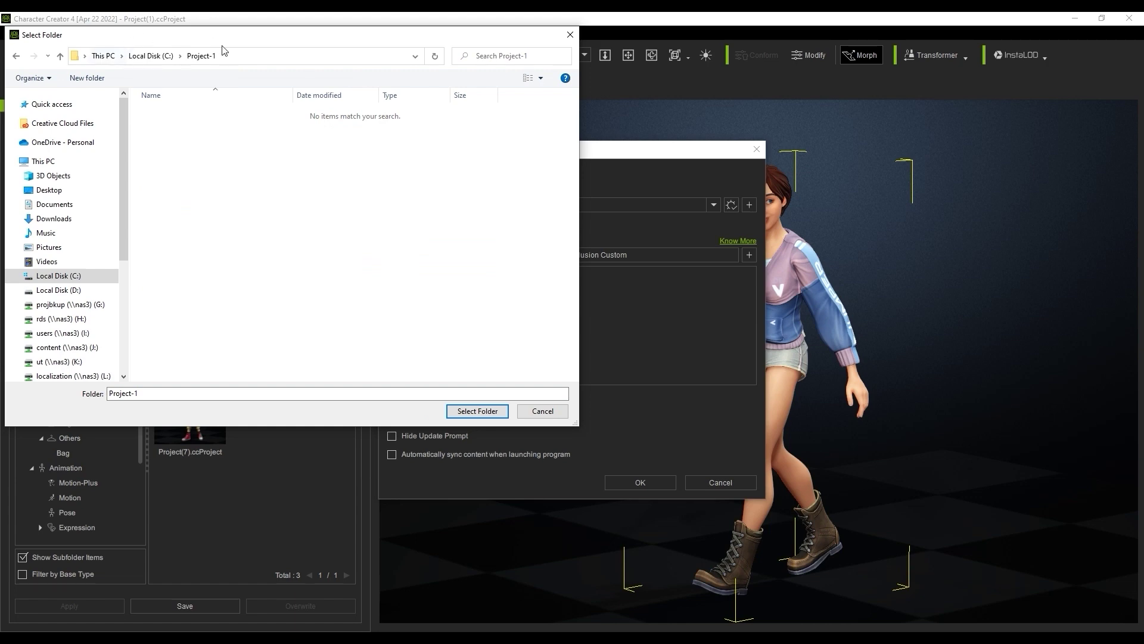
left_click(479, 412)
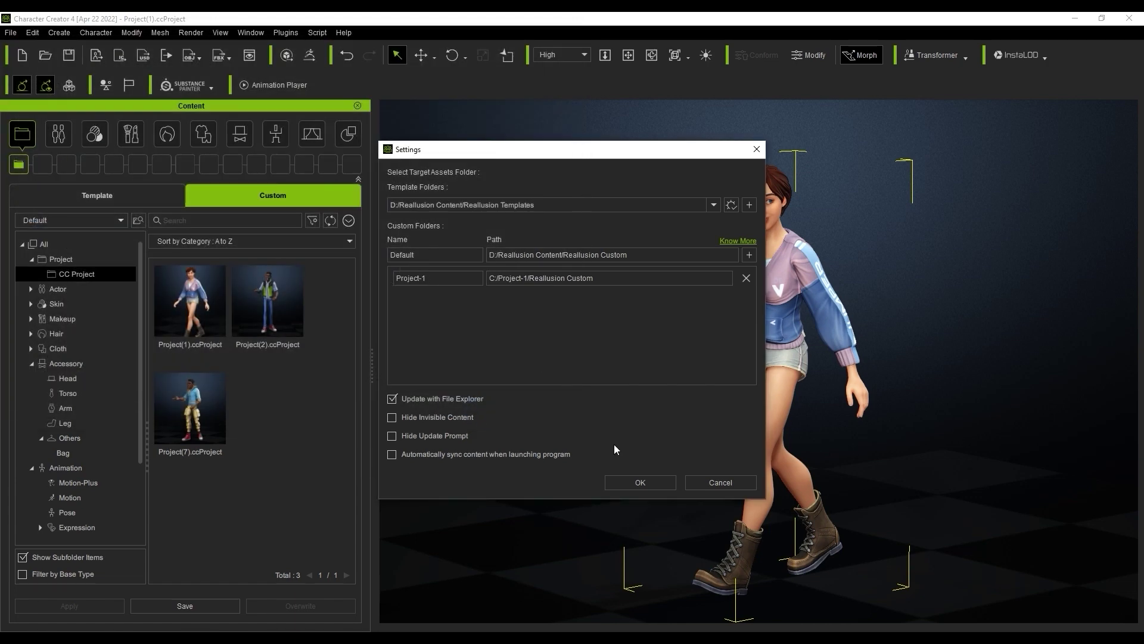
left_click(629, 480)
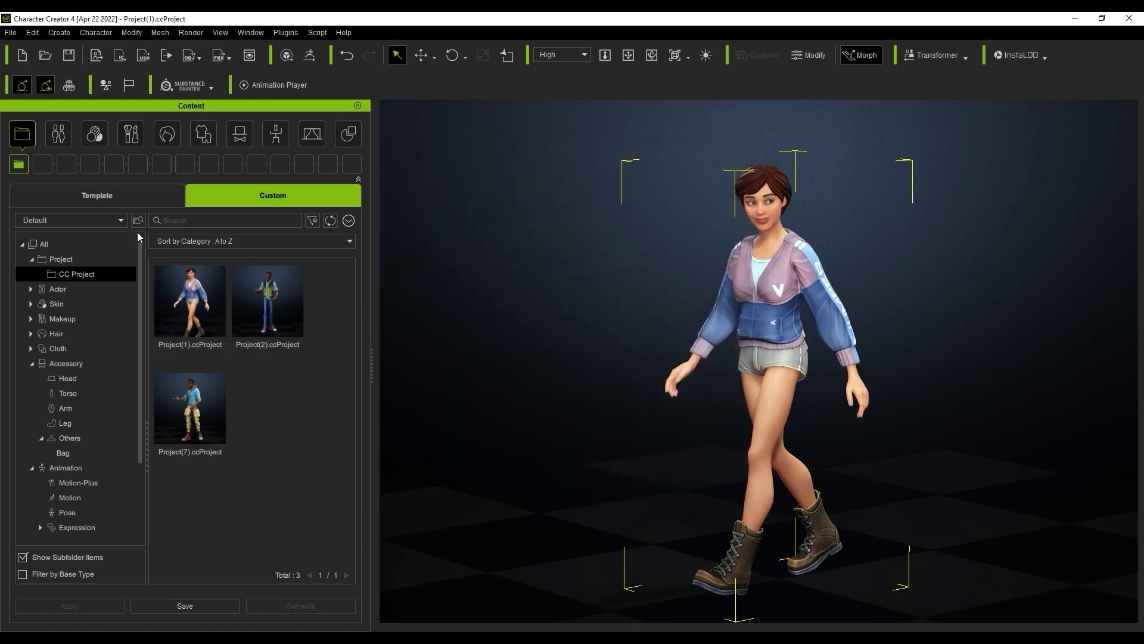
- Switch the custom library to Project-1 and show All categories
left_click(121, 221)
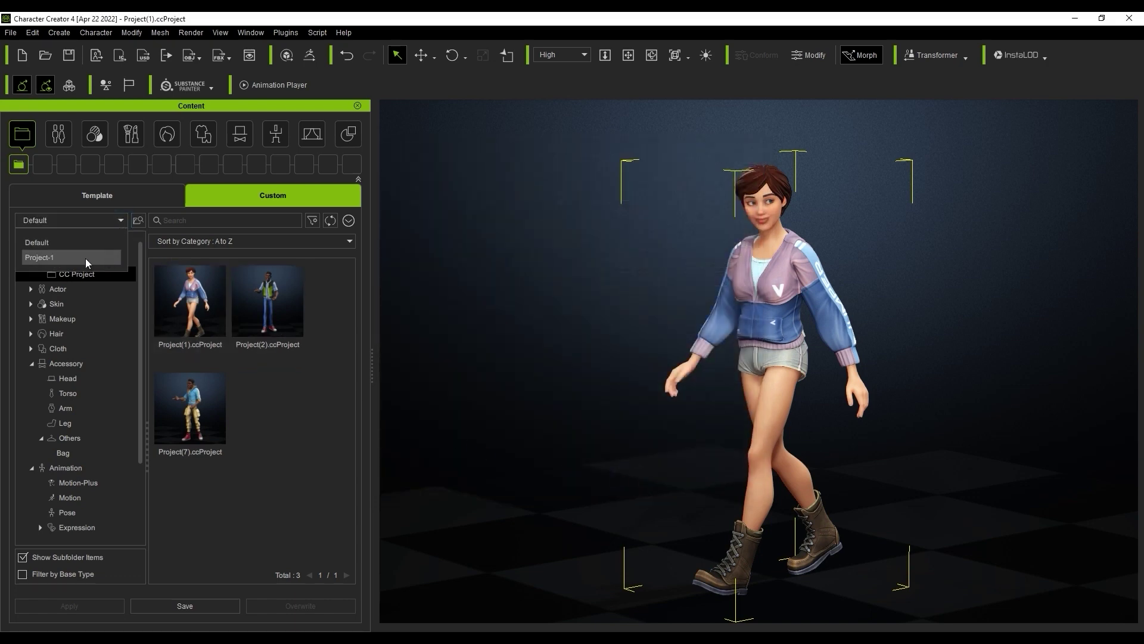
left_click(93, 258)
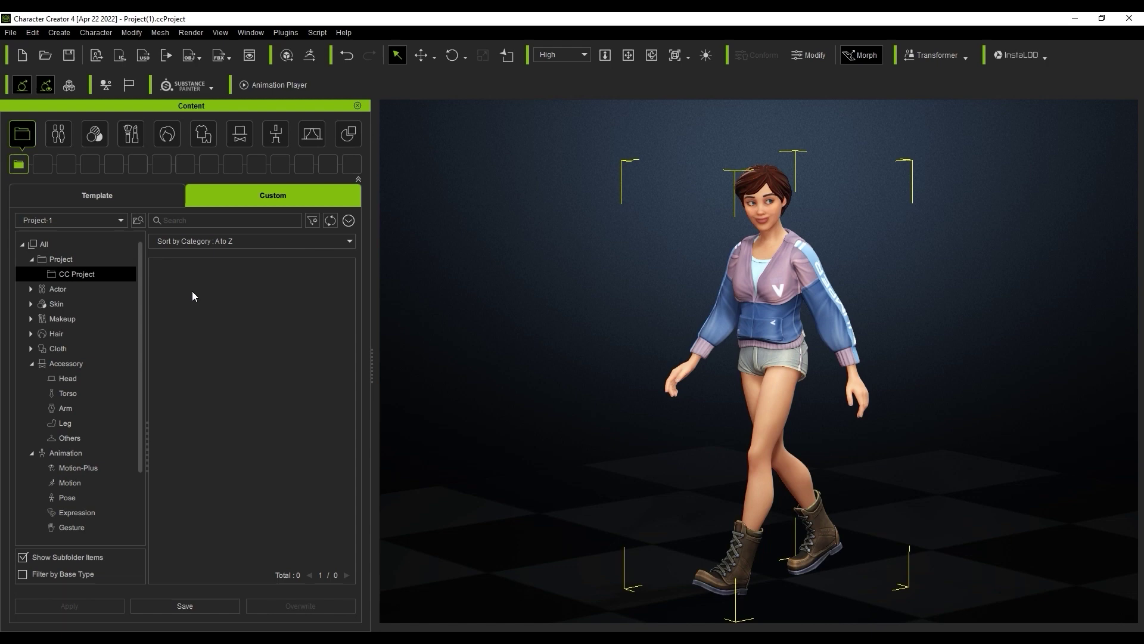
left_click(66, 244)
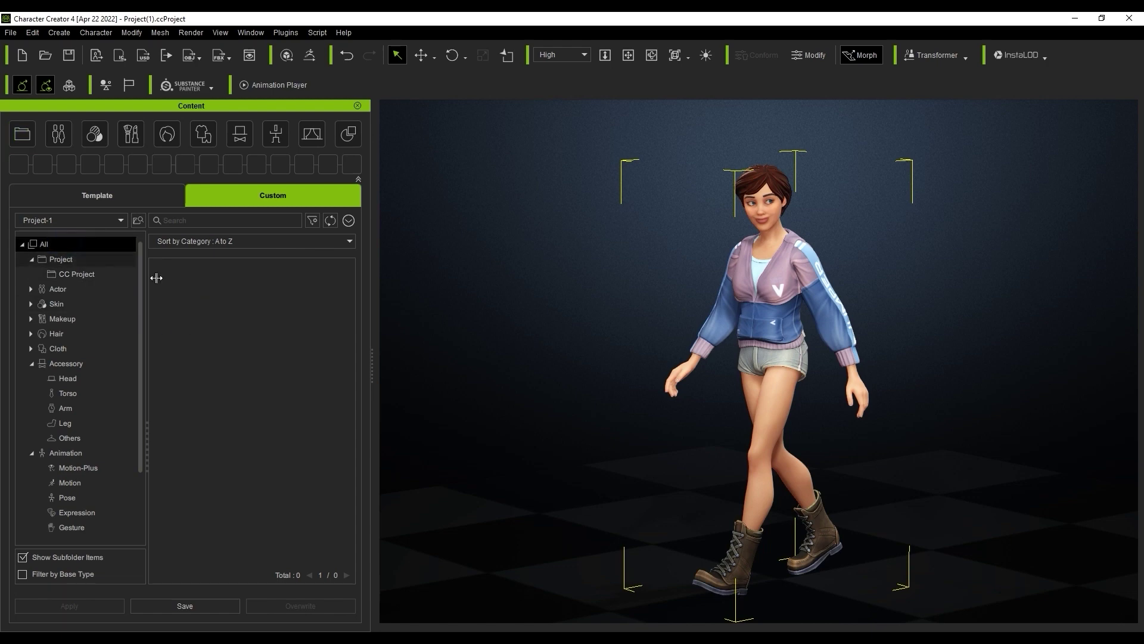
- View the Project-1 folder's generated subfolders in Explorer, then minimize the window
left_click(135, 222)
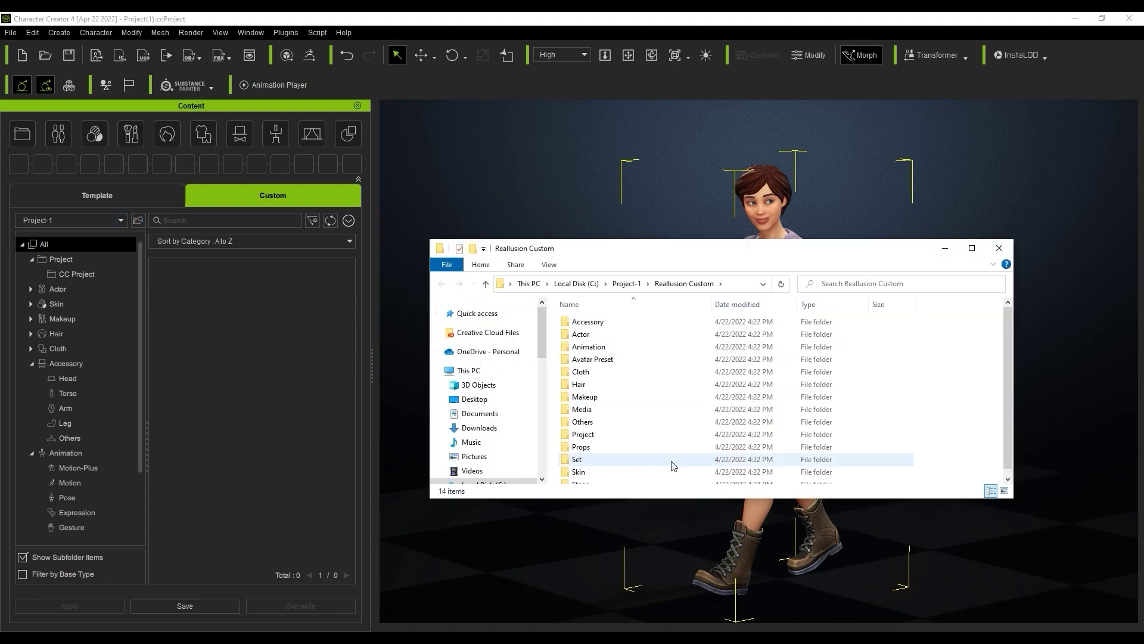
left_click_drag(656, 500, 657, 583)
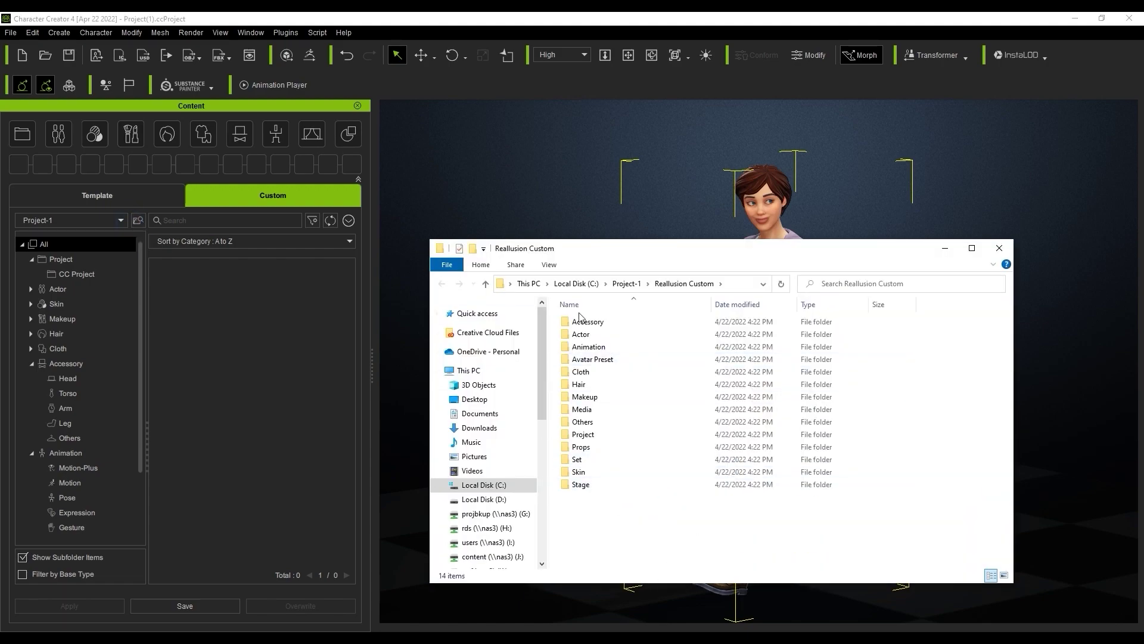
left_click(946, 248)
- Copy all 53 items from the New folder into the Project-1 custom library
mouse_move(248, 640)
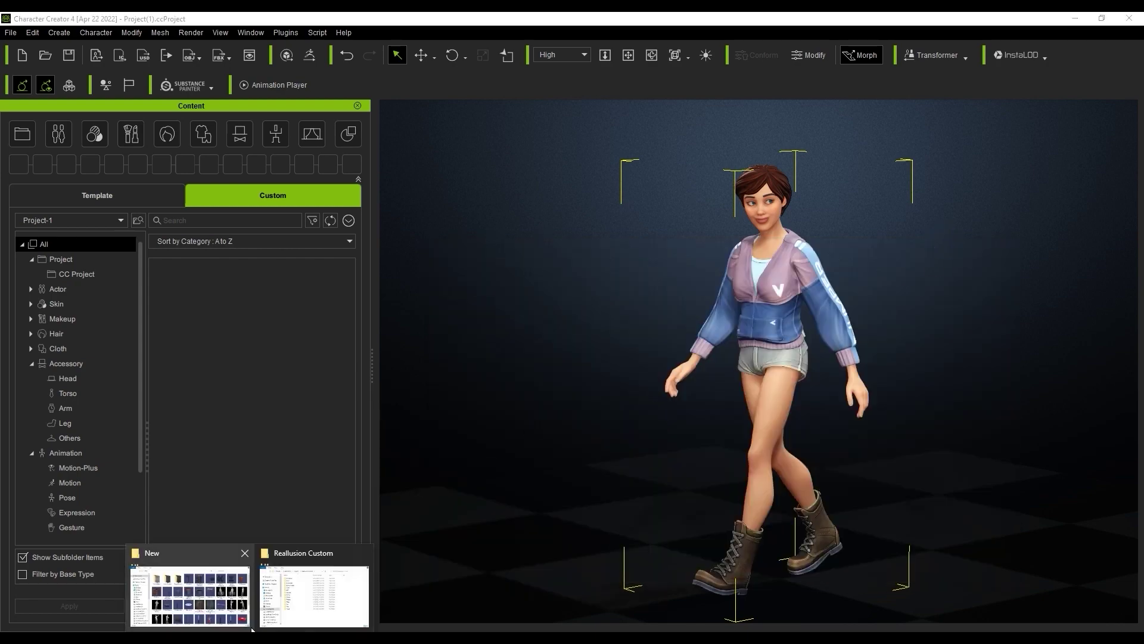
left_click(243, 601)
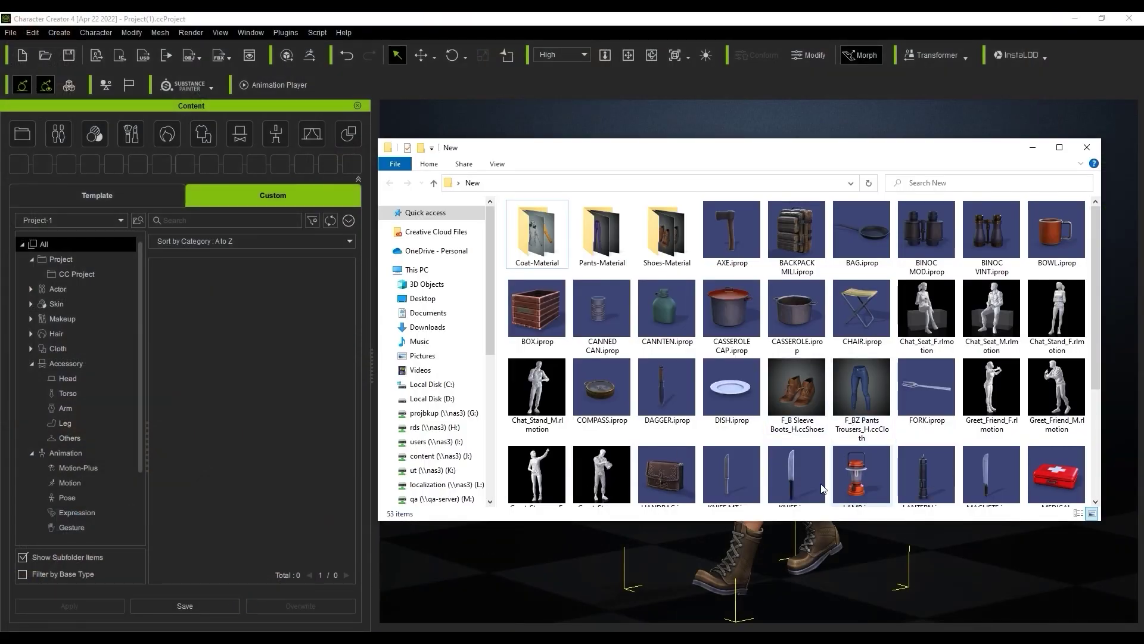
key("ctrl+a")
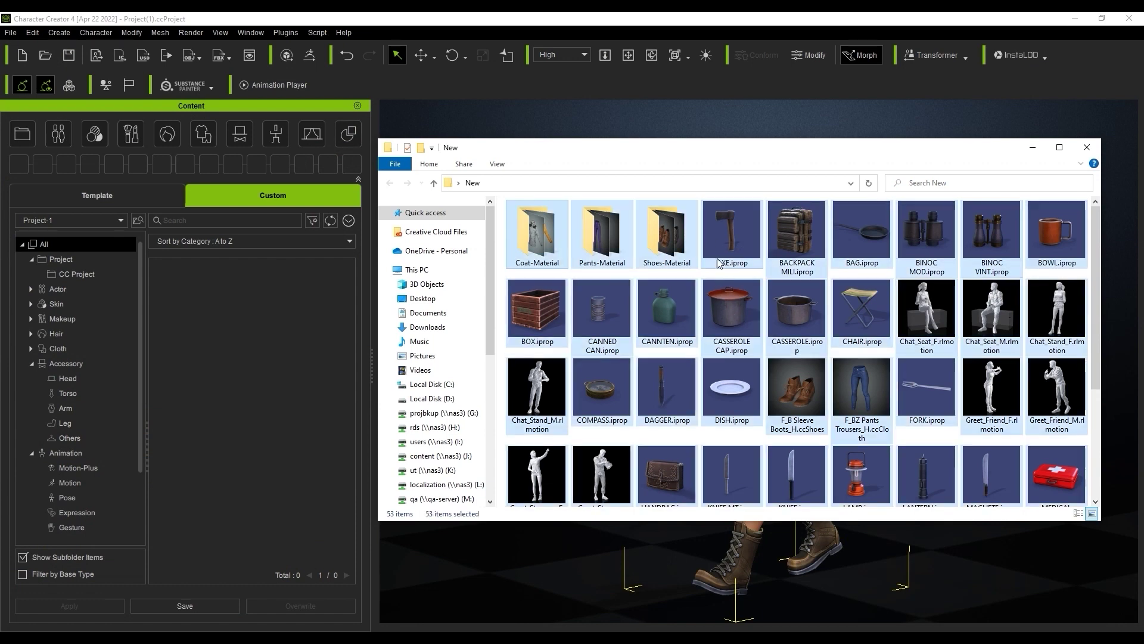
left_click_drag(732, 247, 266, 402)
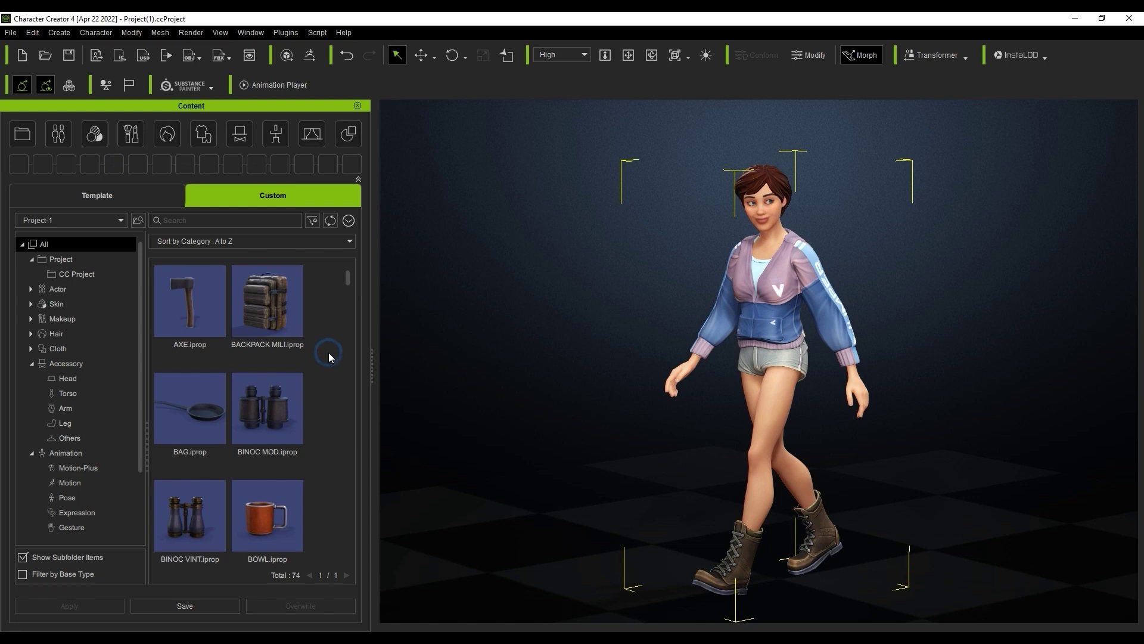
key("ctrl+z")
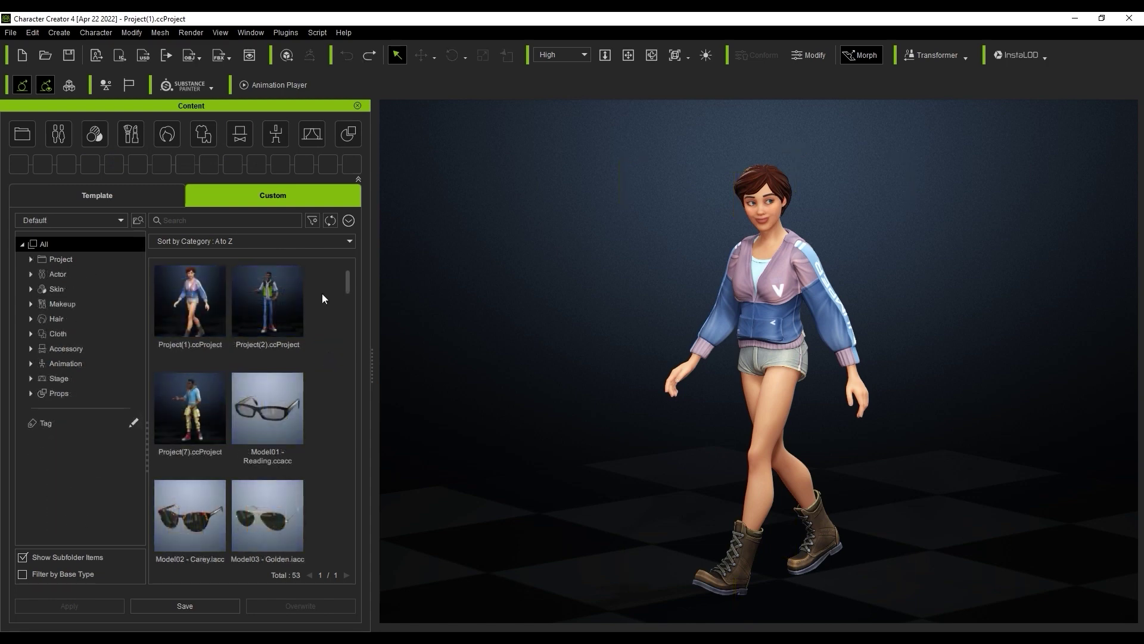
- Browse the Share folder's Reallusion Custom > Cloth > Shirts, then Cloth > Pants
key("alt+Tab")
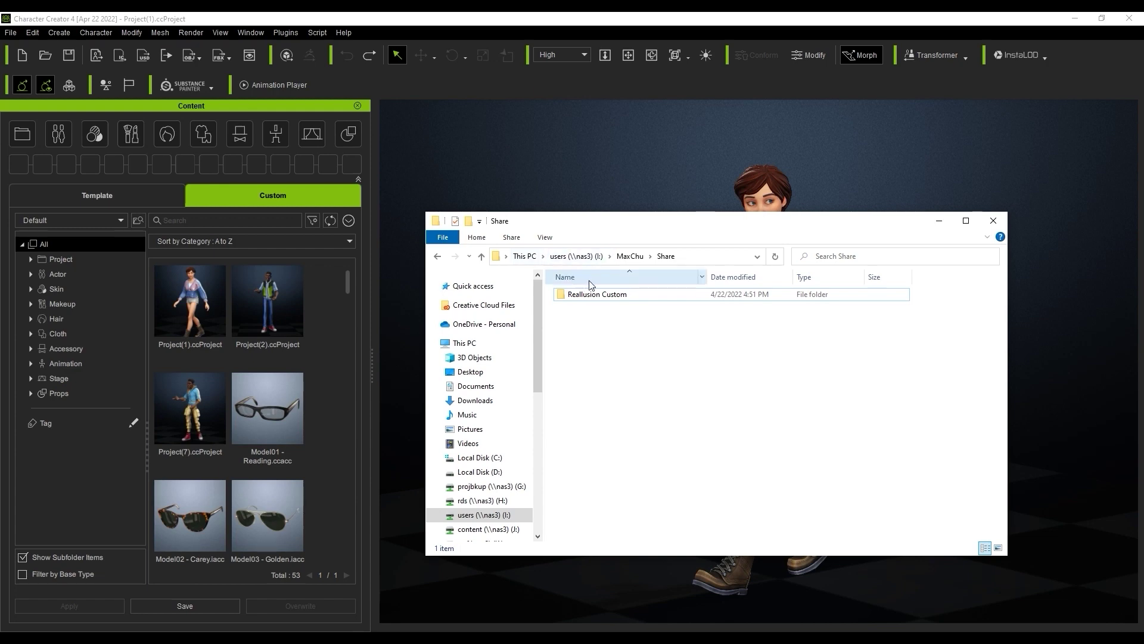
double_click(598, 295)
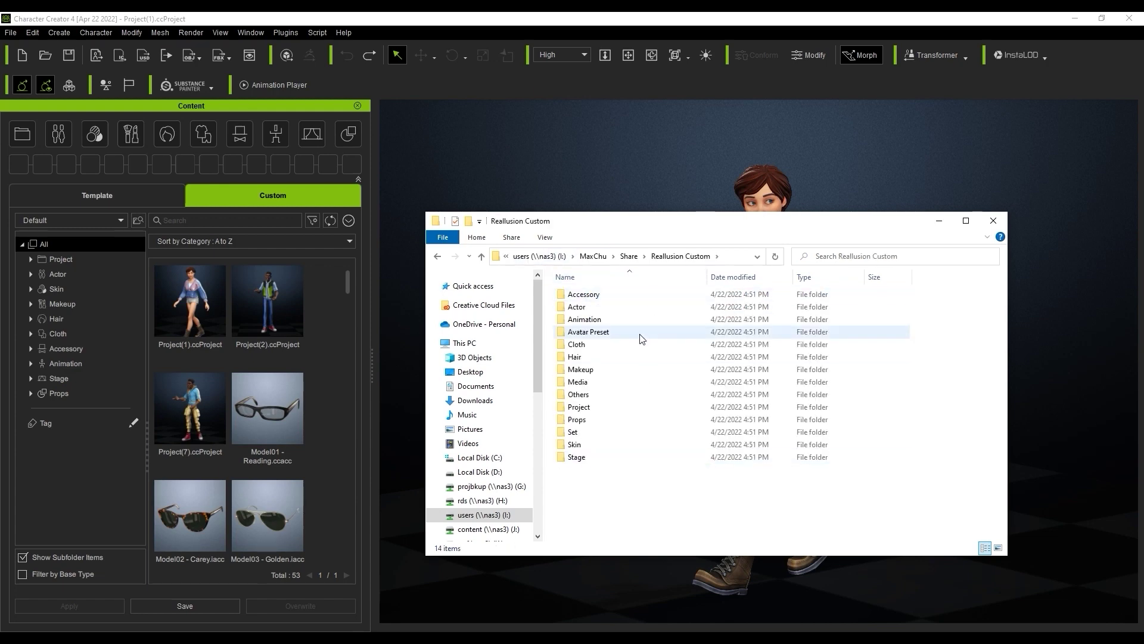
double_click(626, 346)
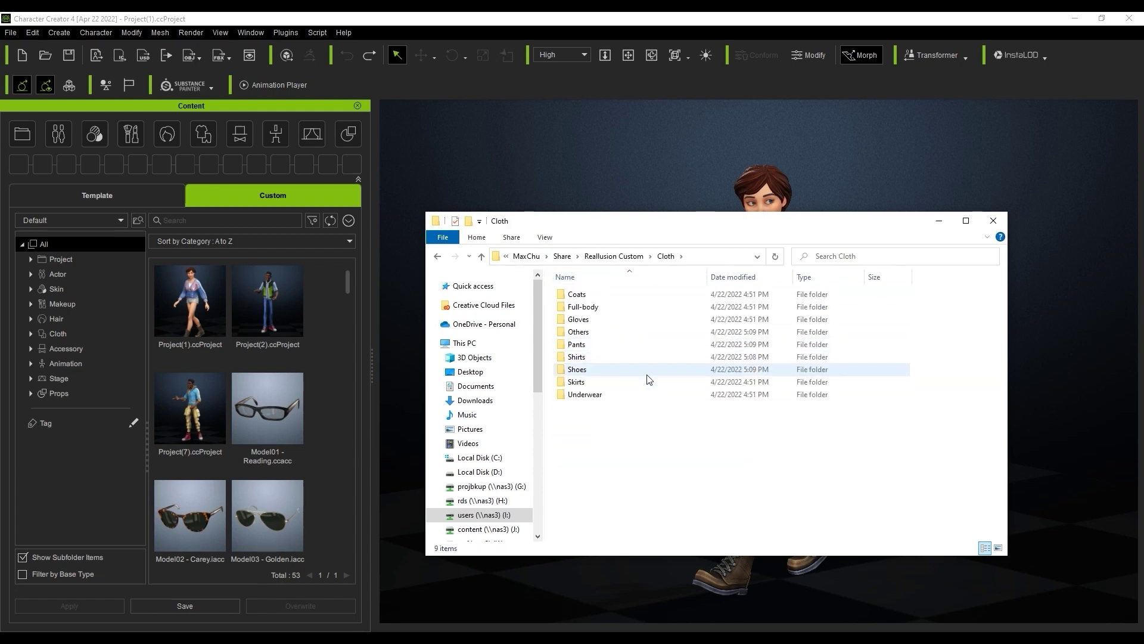
double_click(620, 357)
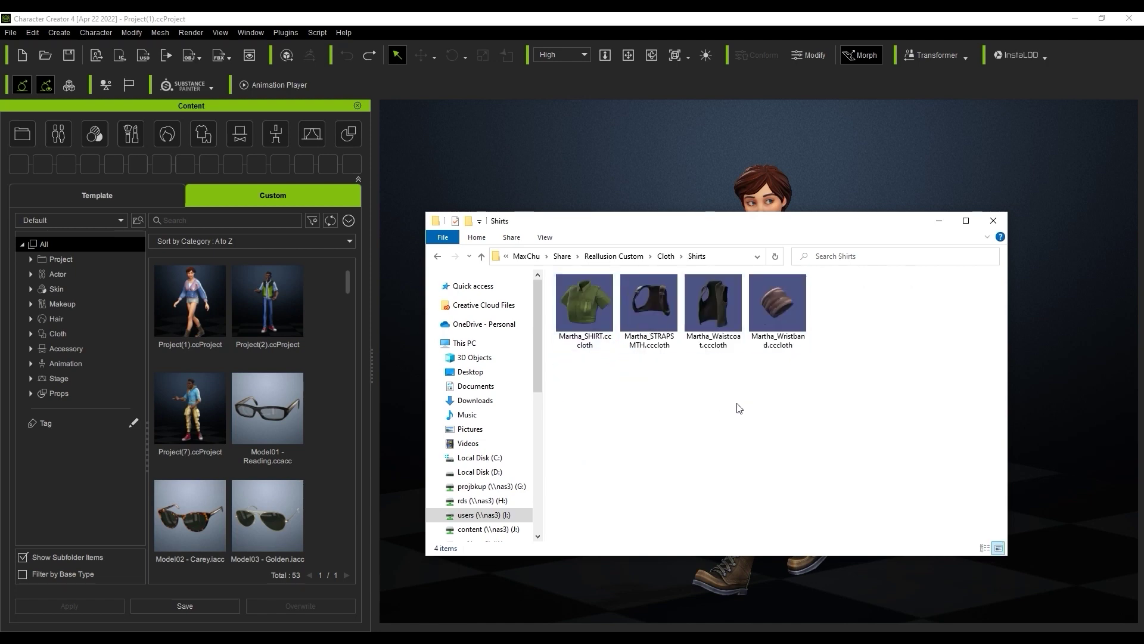
key("alt+Left")
double_click(585, 339)
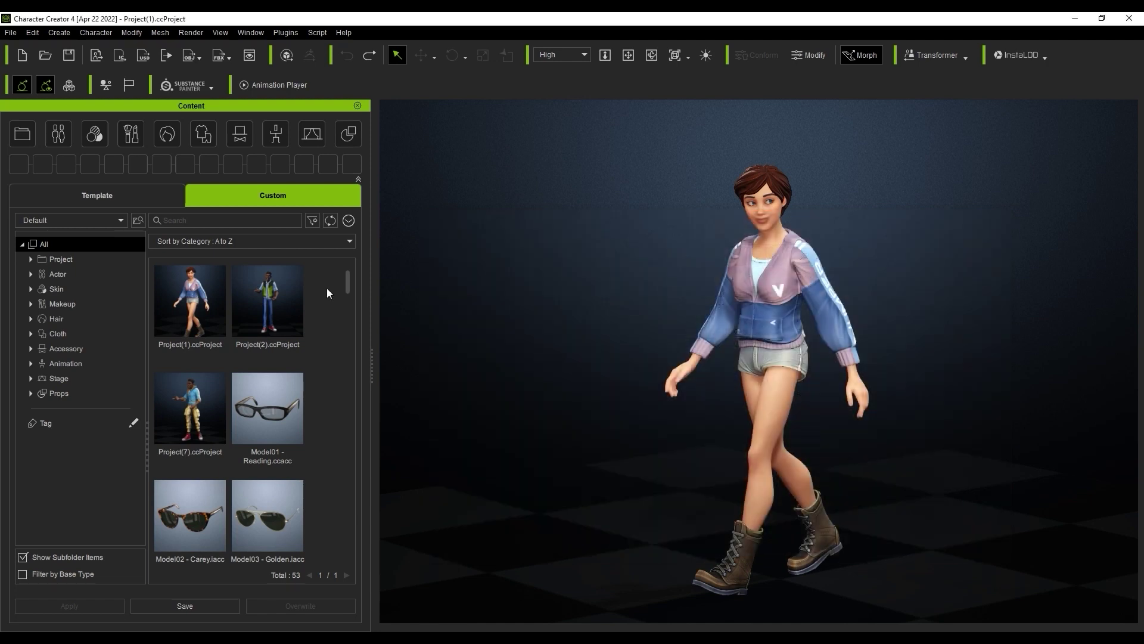
- Add the network Share folder (pasted I: path) as a custom folder, accepting the network warning
left_click(349, 220)
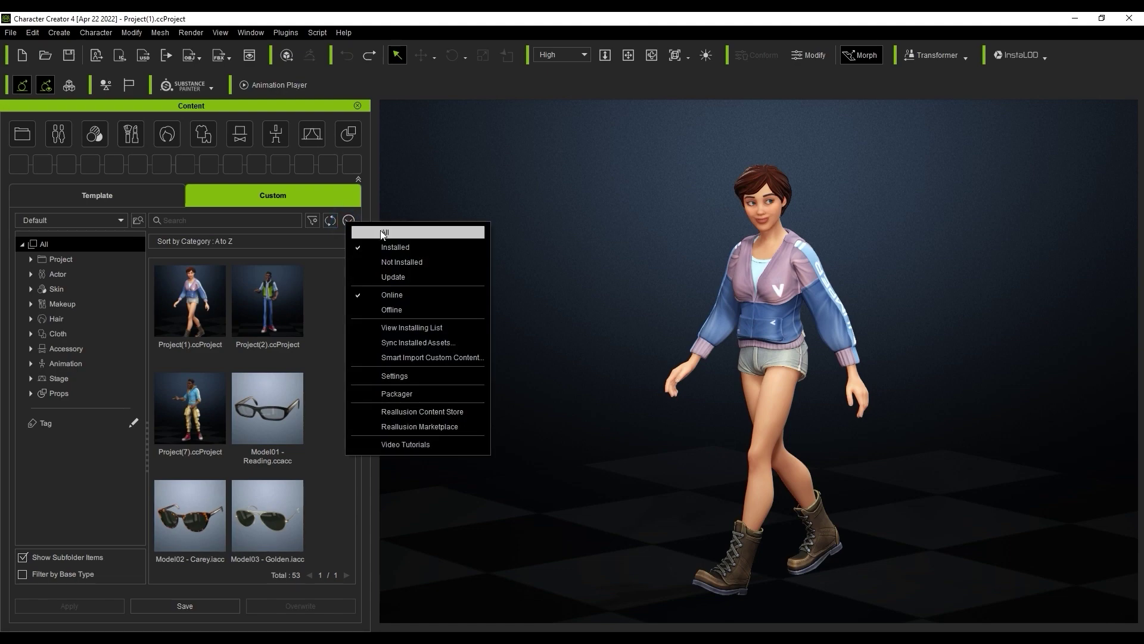
left_click(405, 377)
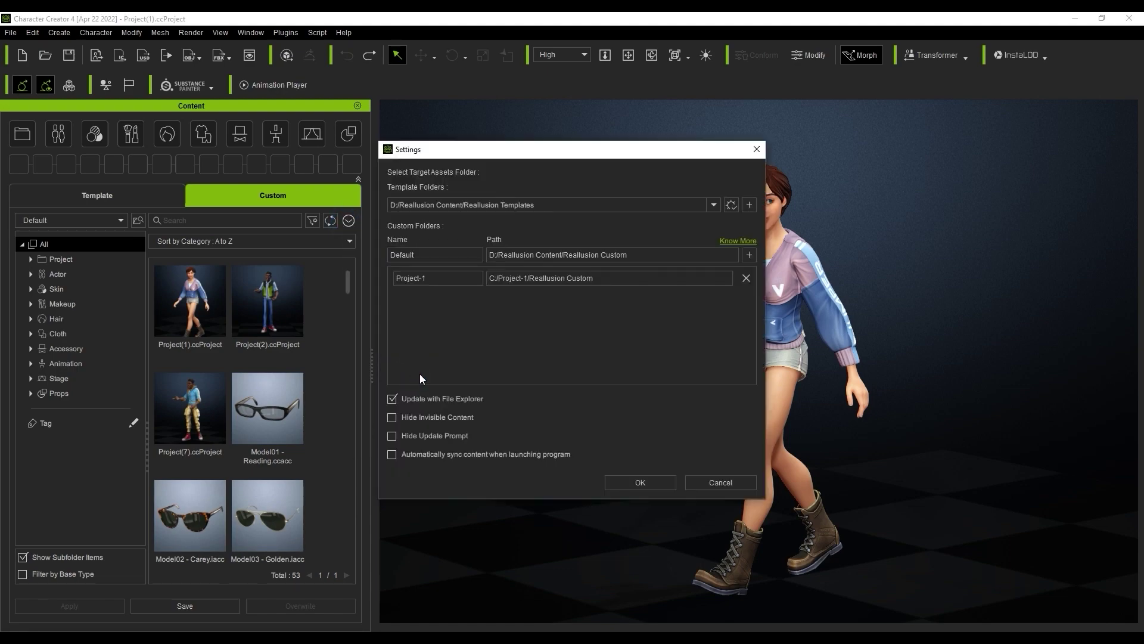
left_click(744, 258)
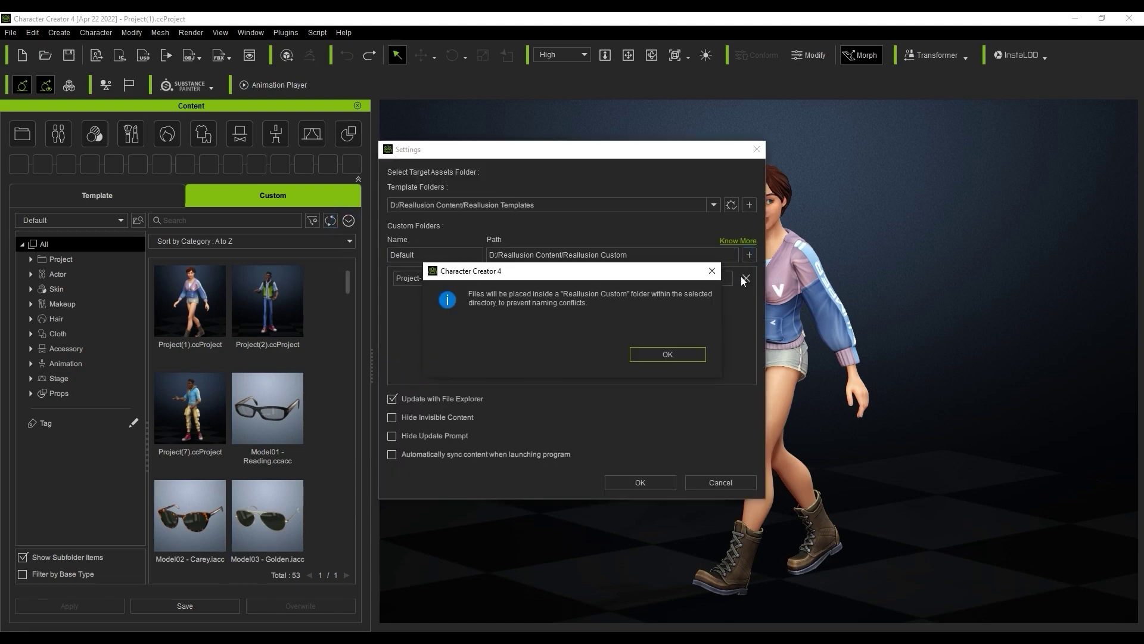
left_click(694, 333)
left_click(383, 62)
type("I:\\MaxChu\\Share")
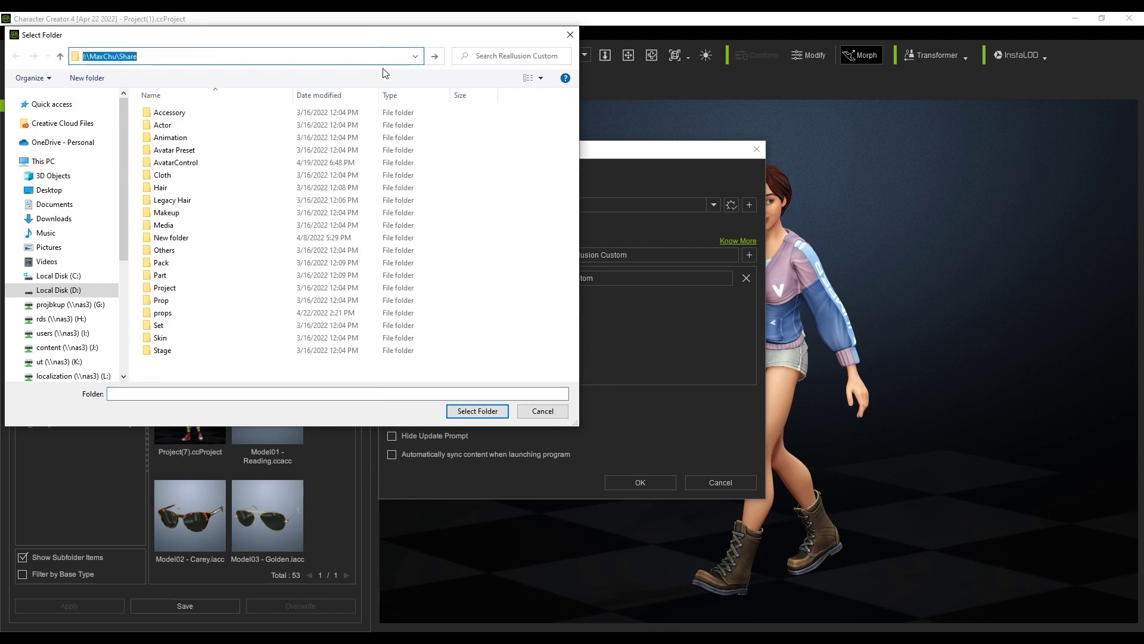
key("Return")
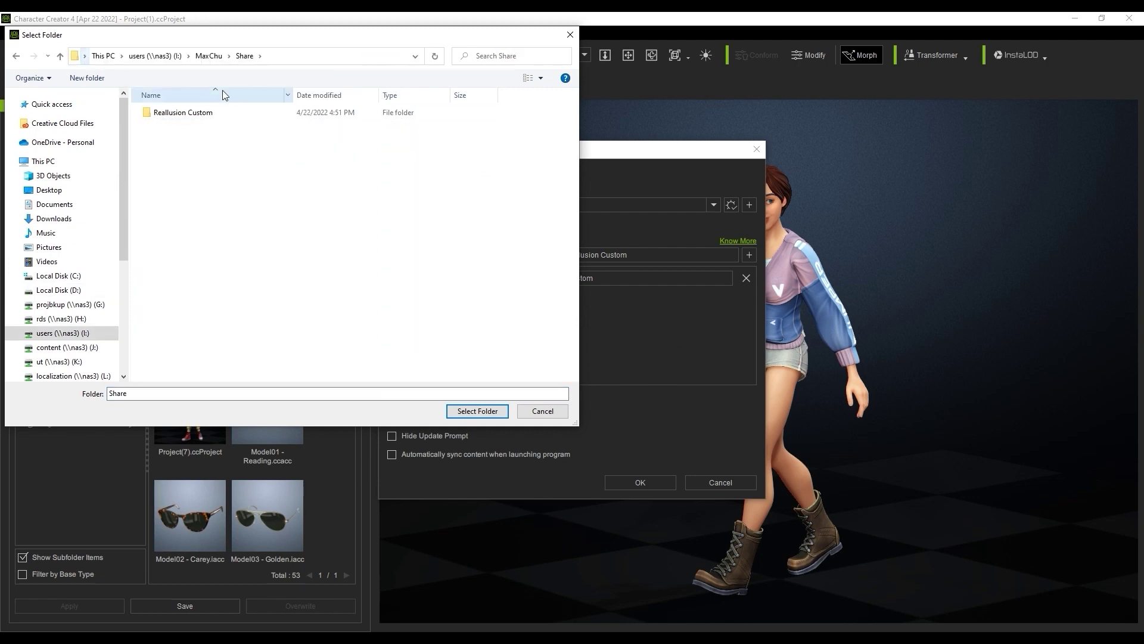
left_click(478, 411)
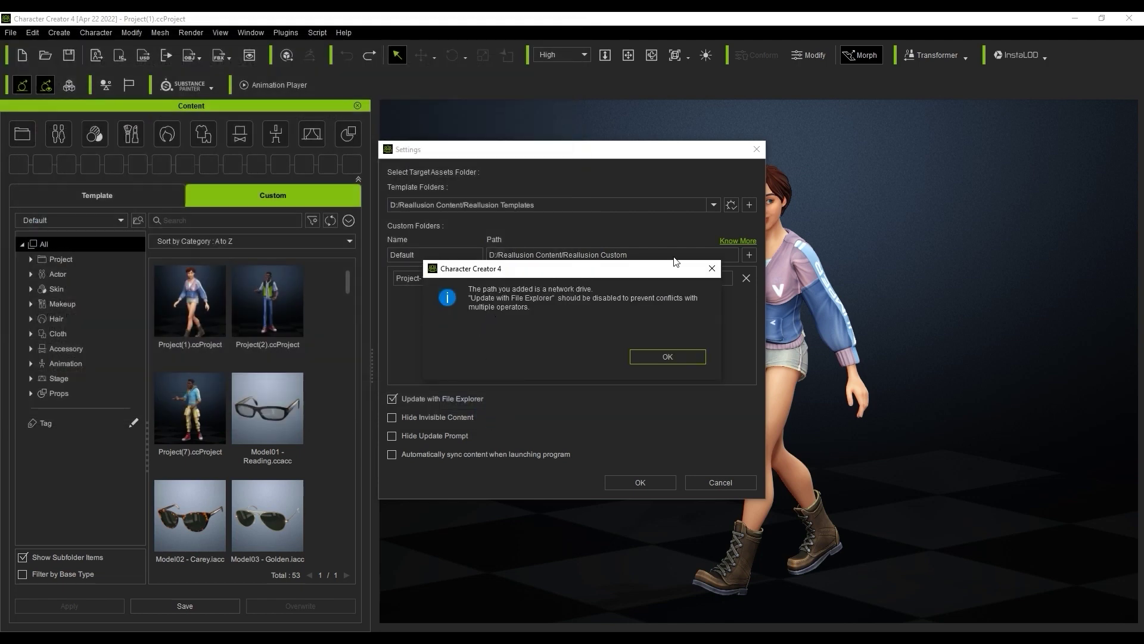
left_click(692, 355)
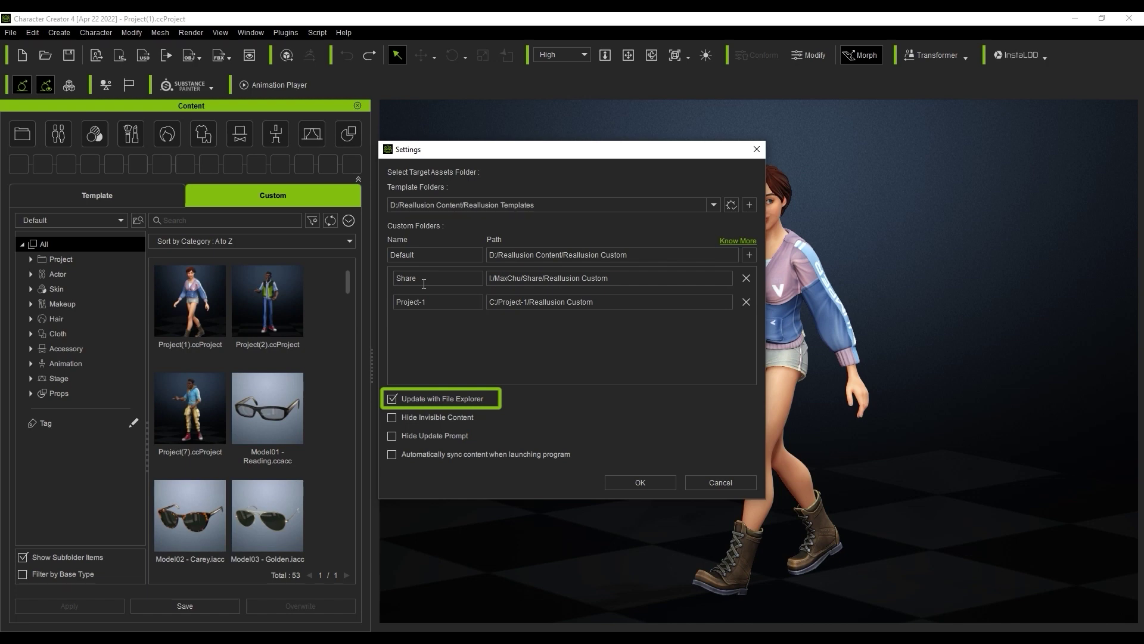
left_click(627, 485)
- Choose Share in the custom library dropdown to list its nine Martha items
left_click(114, 221)
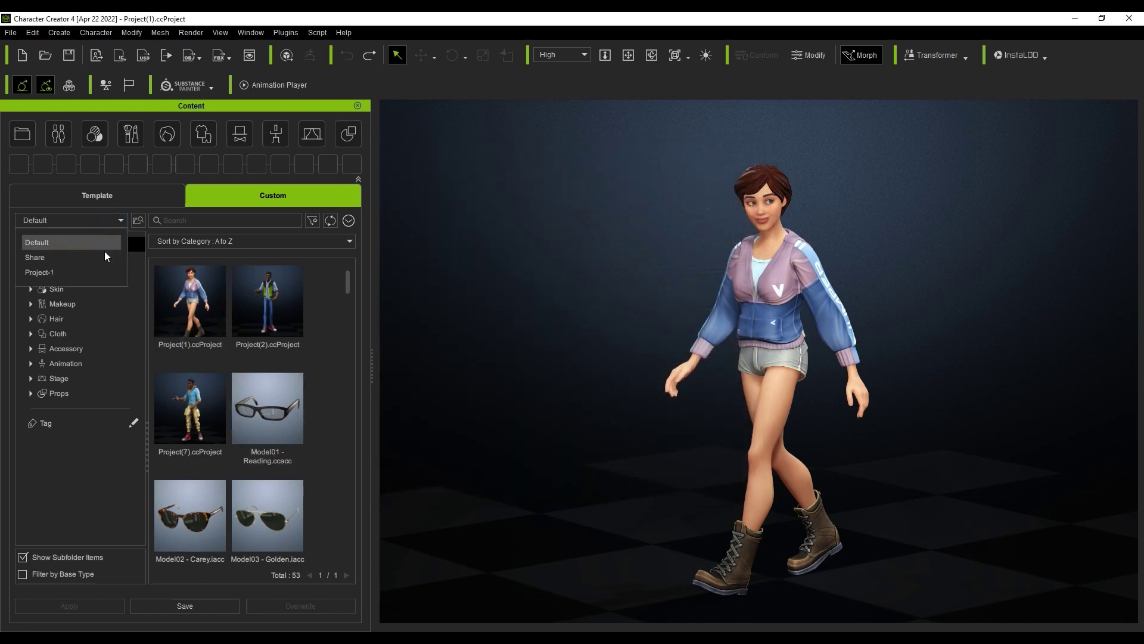
left_click(104, 257)
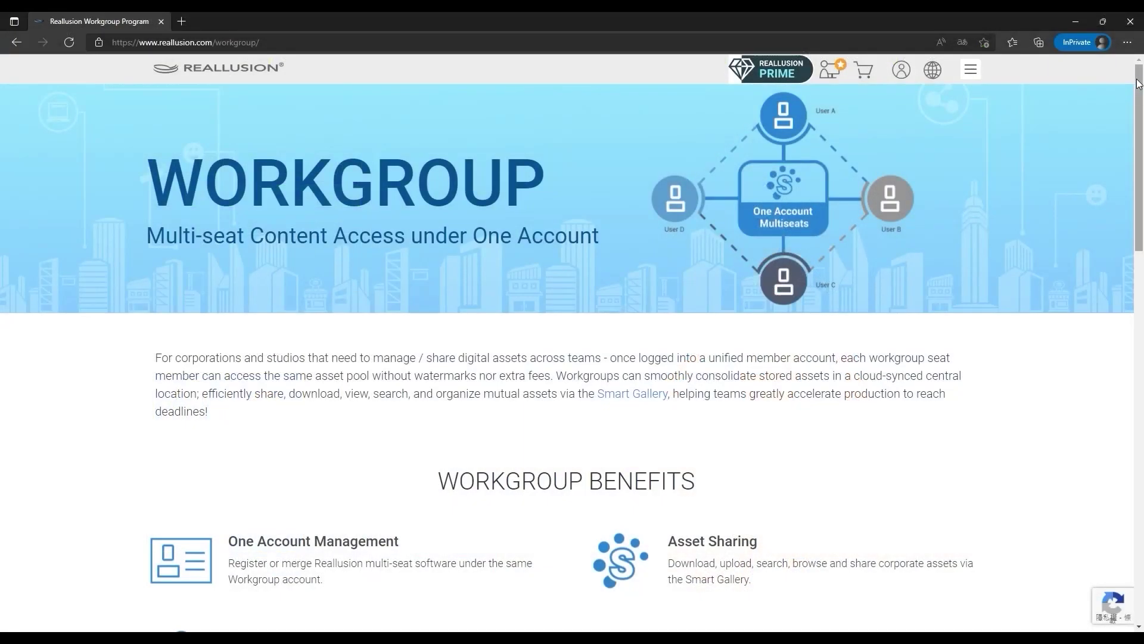
- Scroll the reallusion.com/workgroup page down to the Workgroup Account Terms & Conditions
left_click_drag(1139, 85, 1126, 306)
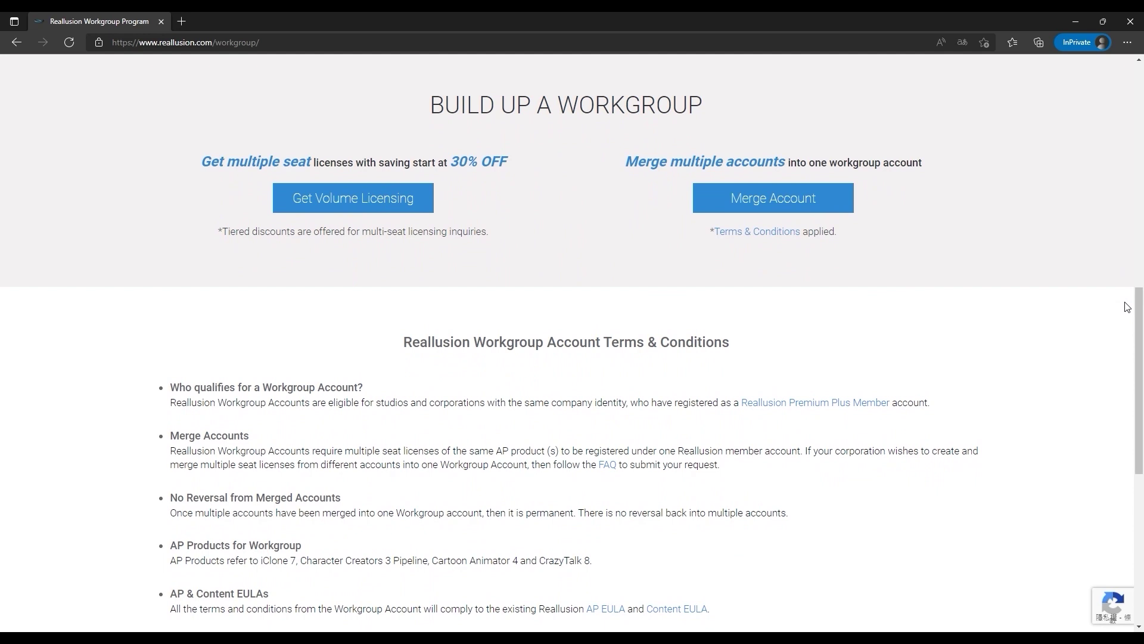